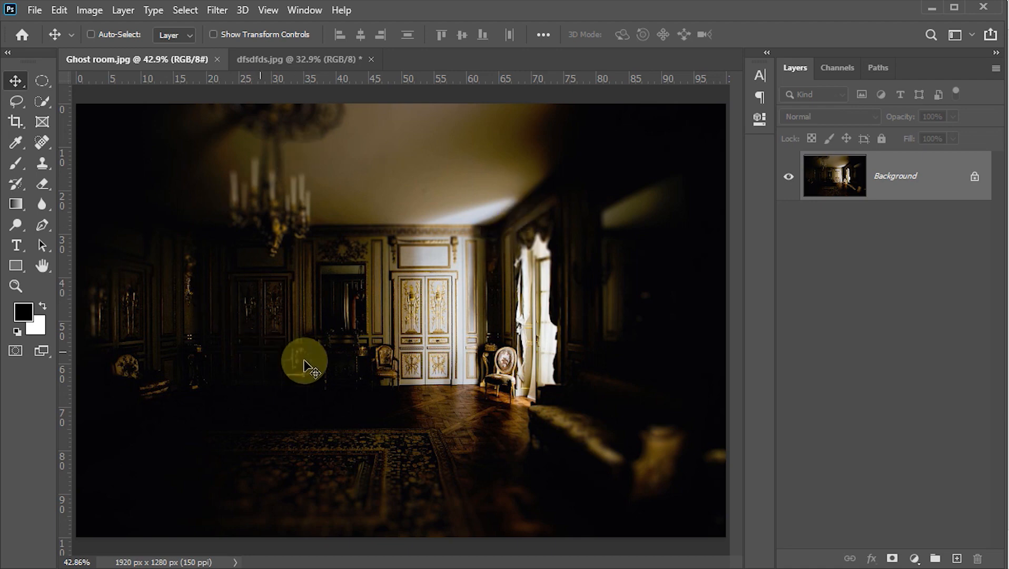
# In dfsdfds.jpg, select the woman with Select Subject and mask out the background around her
pyautogui.click(255, 58)
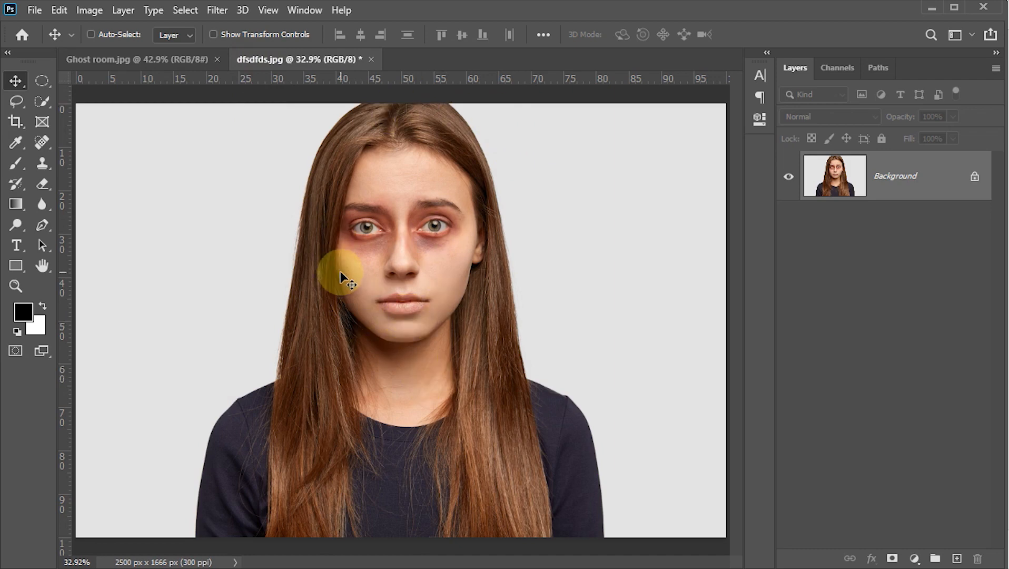
pyautogui.click(185, 12)
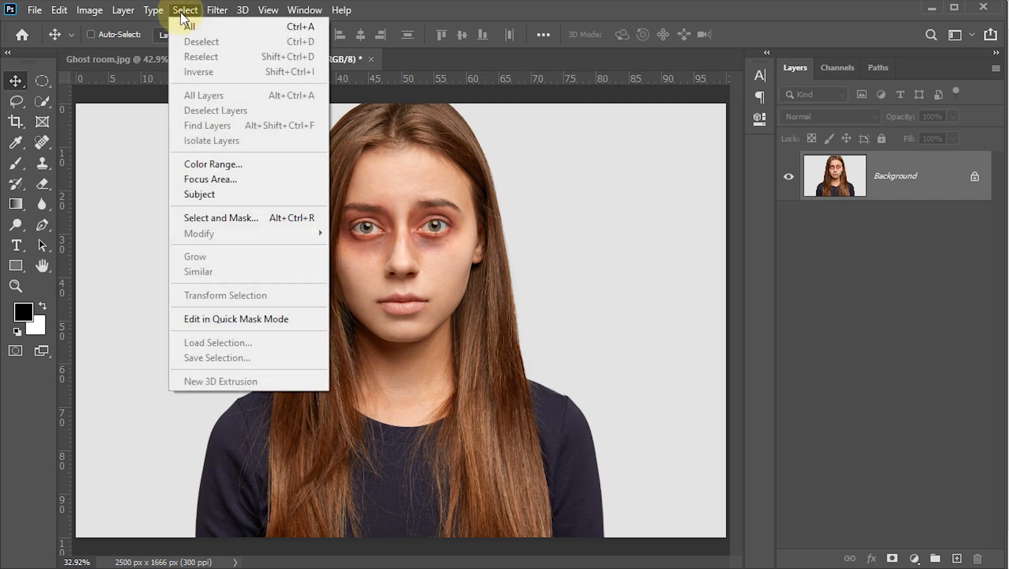
pyautogui.click(207, 194)
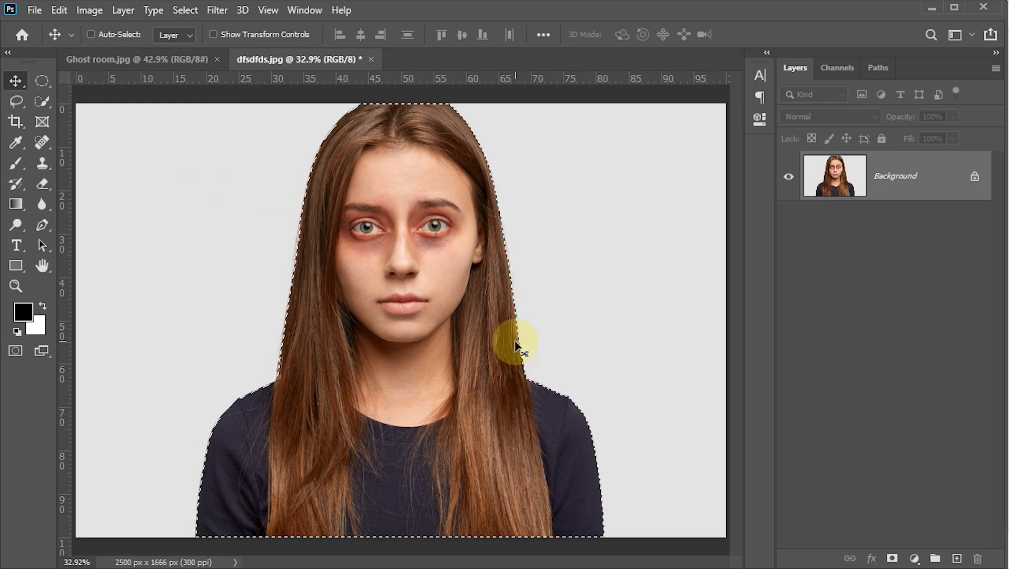
pyautogui.click(898, 558)
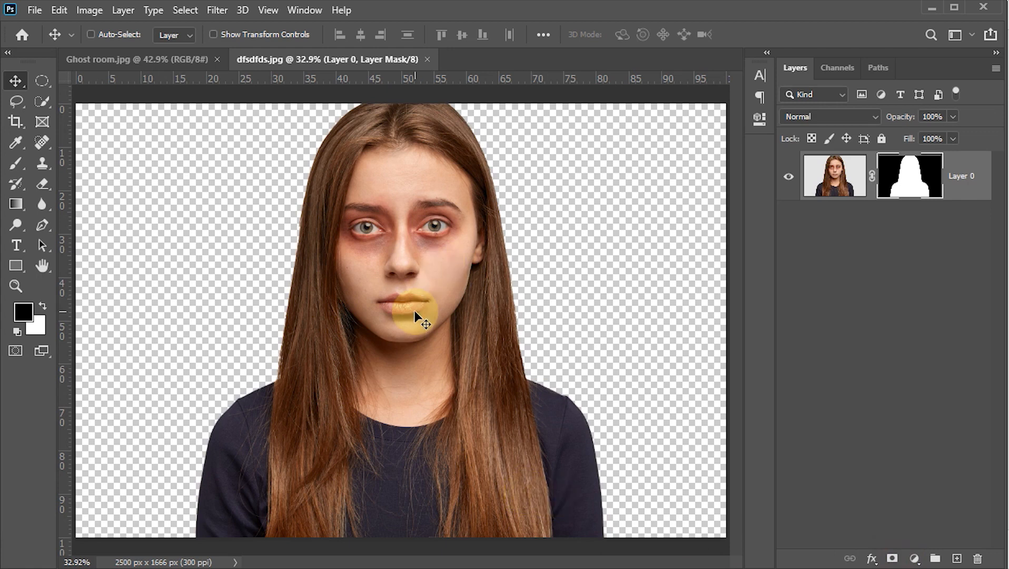
# Add a Black & White adjustment layer with the Default preset above the masked portrait
pyautogui.click(916, 559)
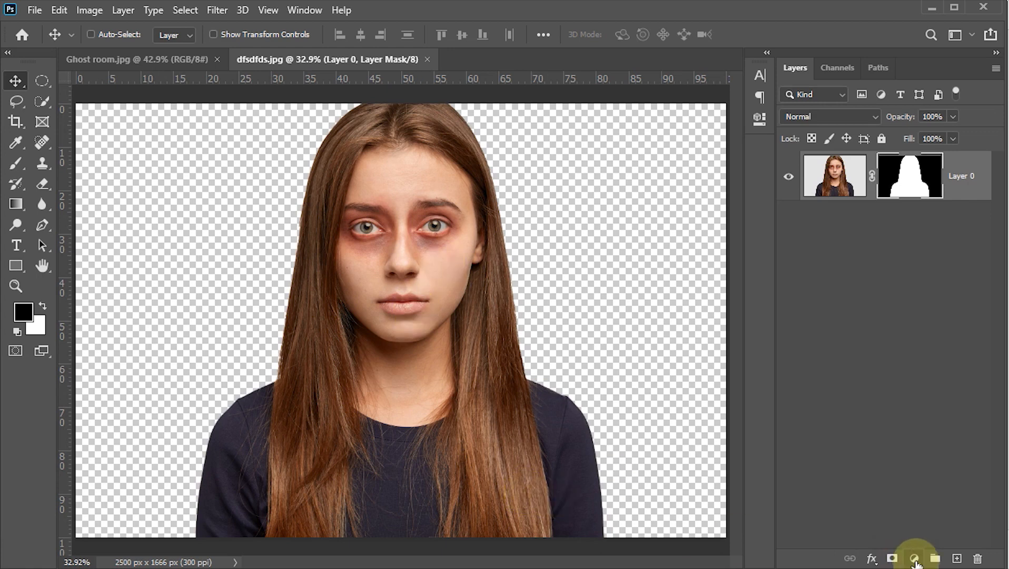
pyautogui.click(915, 560)
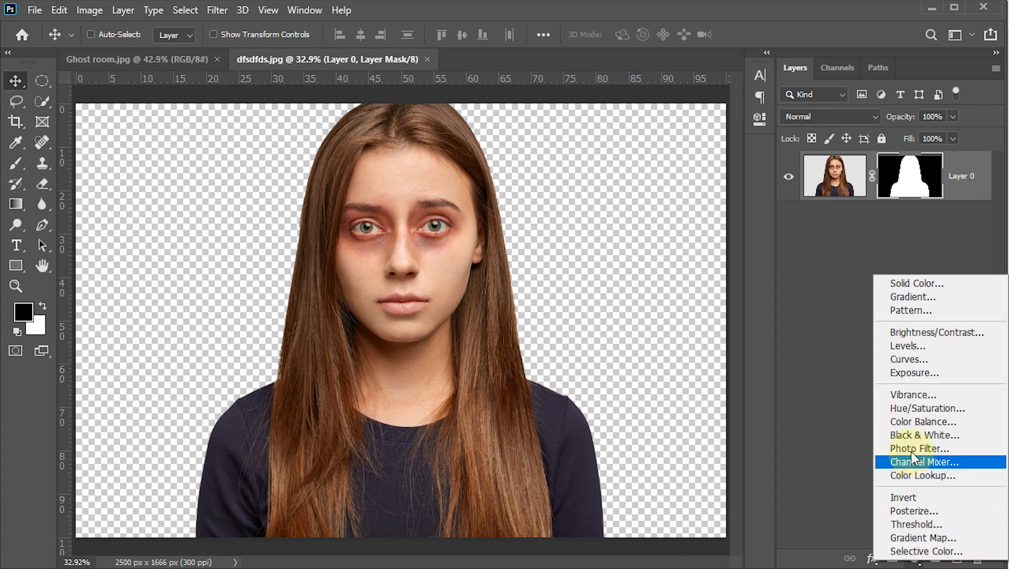
pyautogui.click(910, 435)
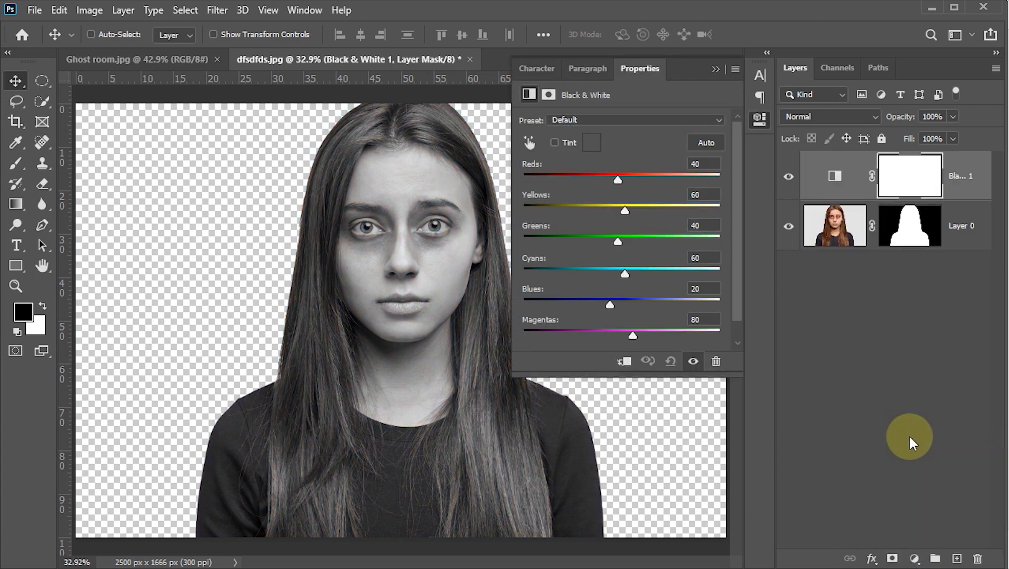
pyautogui.click(715, 69)
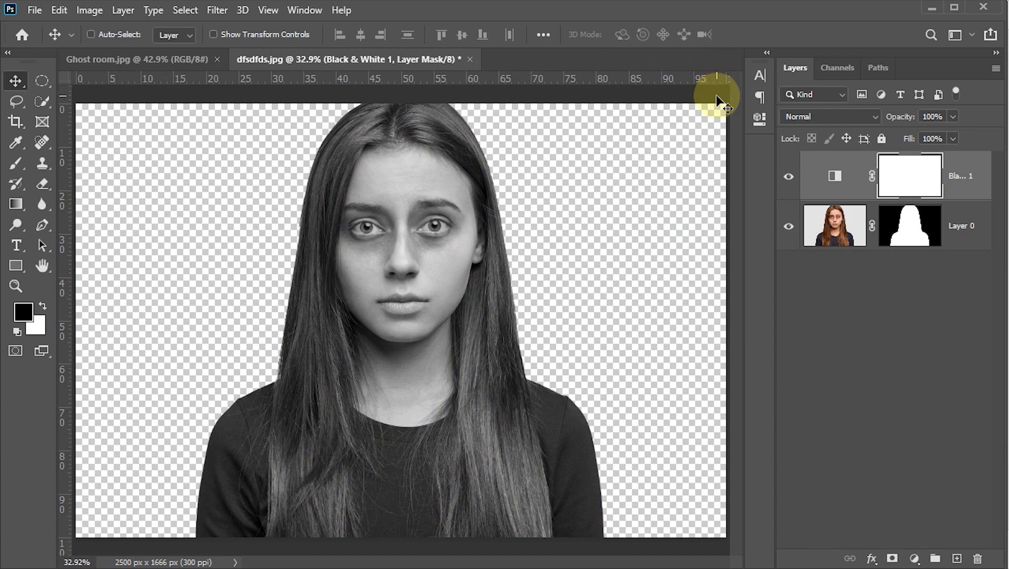
# Convert the portrait layer and its Black & White adjustment together into one smart object
pyautogui.click(833, 235)
pyautogui.rightClick(960, 233)
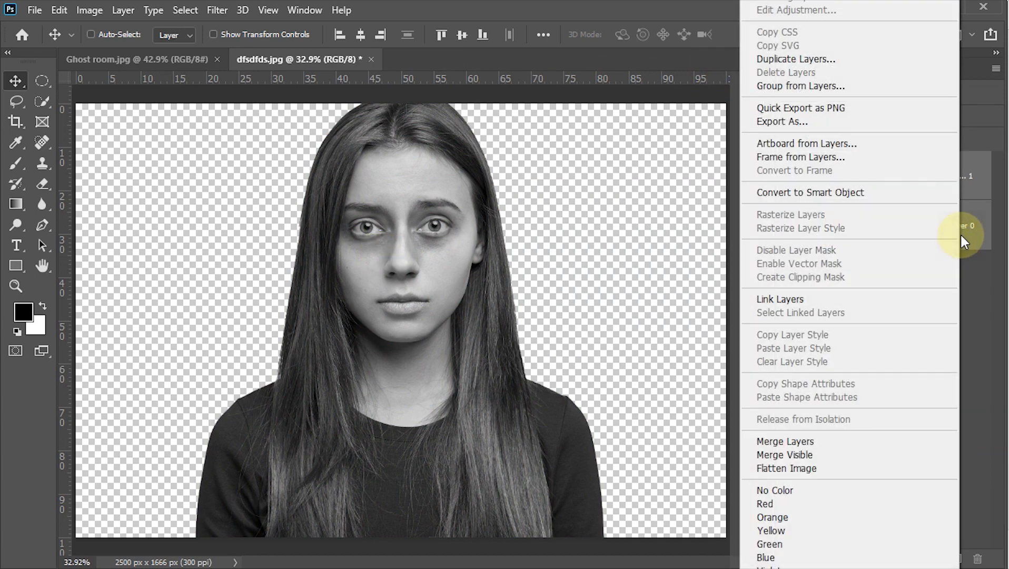
pyautogui.click(846, 192)
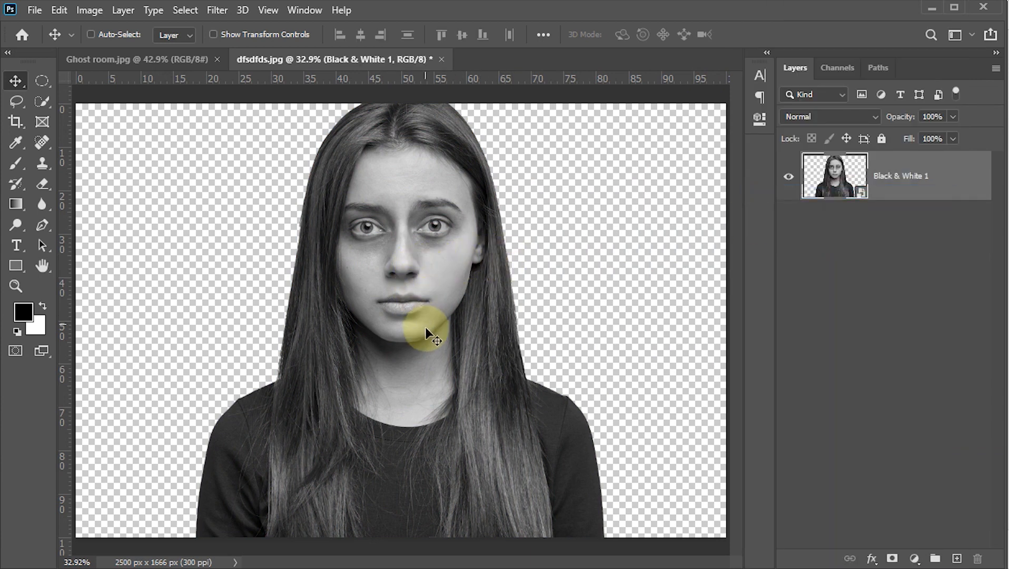
# Bring the portrait smart object into Ghost room.jpg, scale it to about 163%, and place it over the room's left side
pyautogui.moveTo(426, 327); pyautogui.dragTo(376, 294)
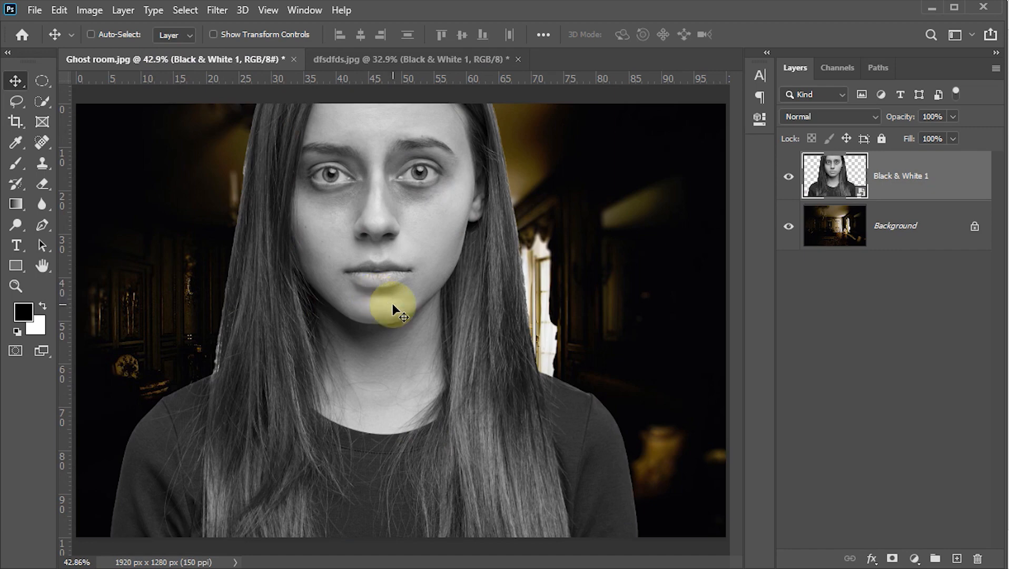
pyautogui.hotkey('ctrl', 't')
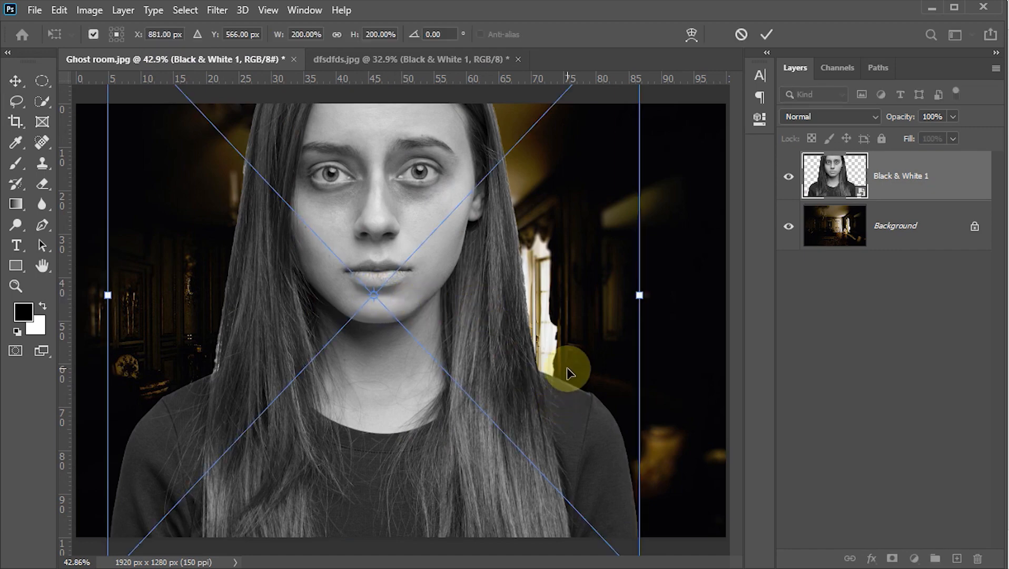
pyautogui.hotkey('ctrl', '0')
pyautogui.moveTo(579, 88); pyautogui.dragTo(467, 209)
pyautogui.moveTo(445, 276); pyautogui.dragTo(429, 279)
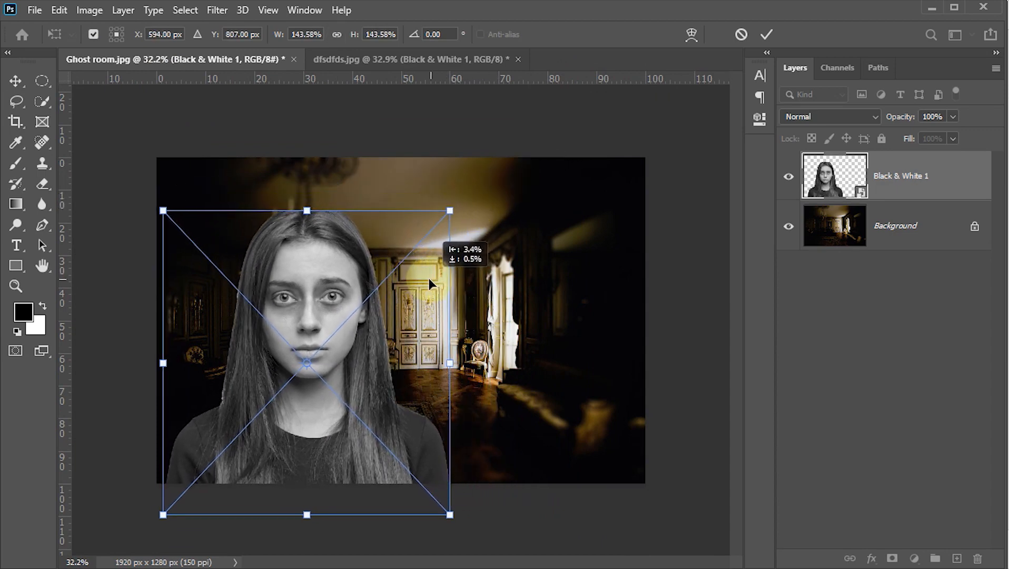
pyautogui.moveTo(450, 210)
pyautogui.mouseDown()
pyautogui.moveTo(475, 170)
pyautogui.moveTo(457, 228)
pyautogui.mouseUp()
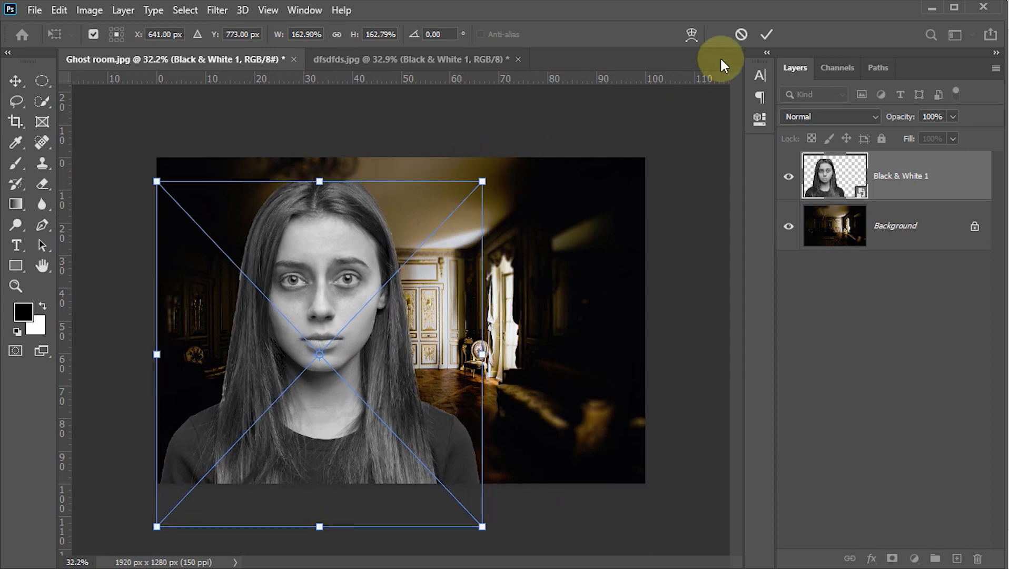
pyautogui.click(767, 34)
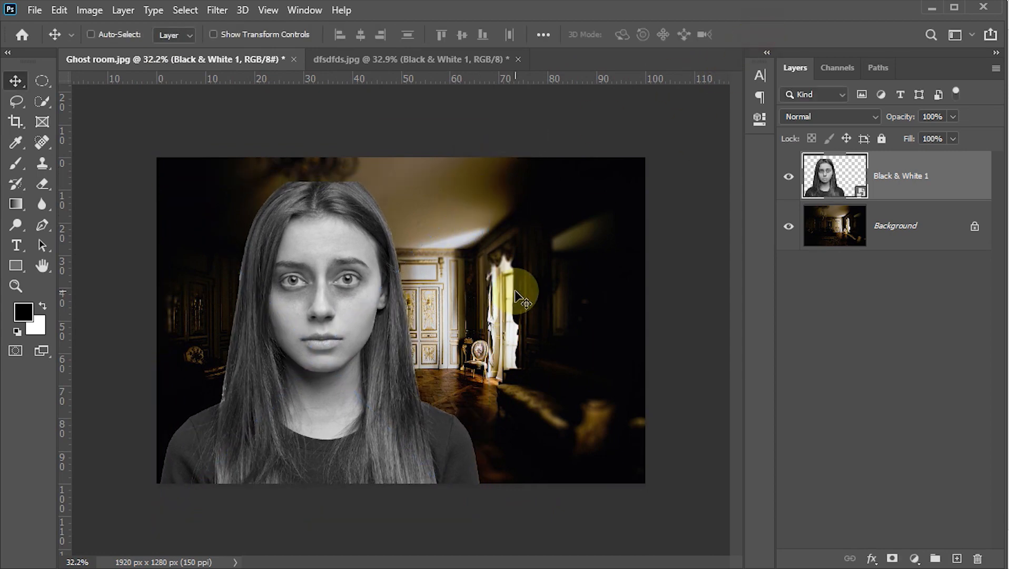
# Duplicate the Black & White 1 portrait layer and hide the copy
pyautogui.scroll(2, 519, 298)
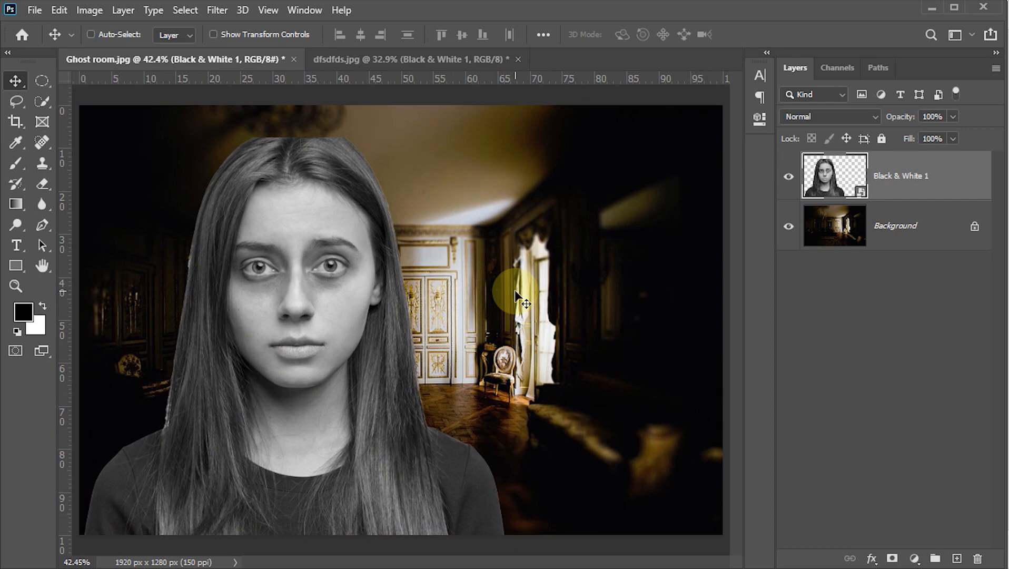
pyautogui.press('ctrl')
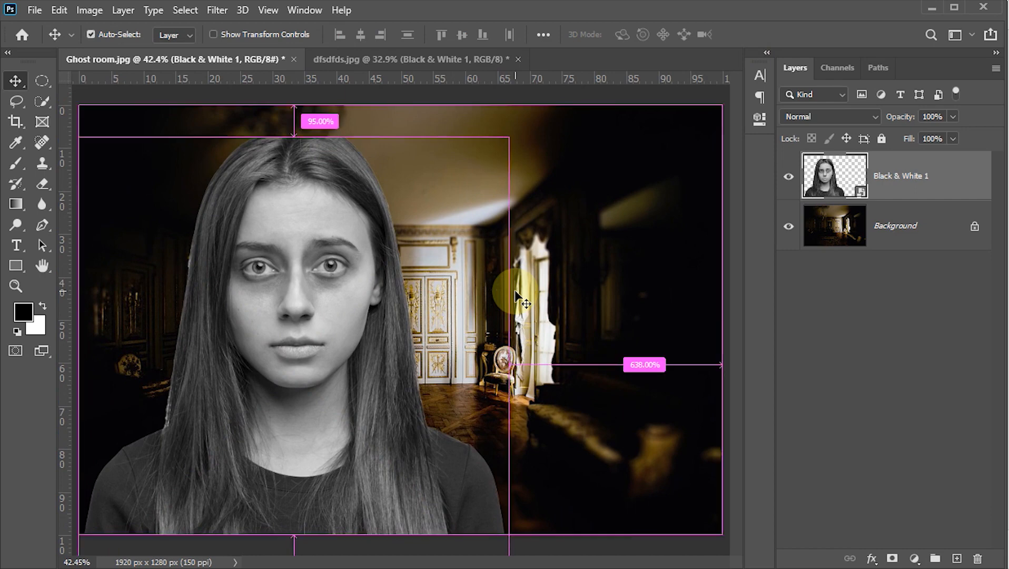
pyautogui.hotkey('ctrl', 'j')
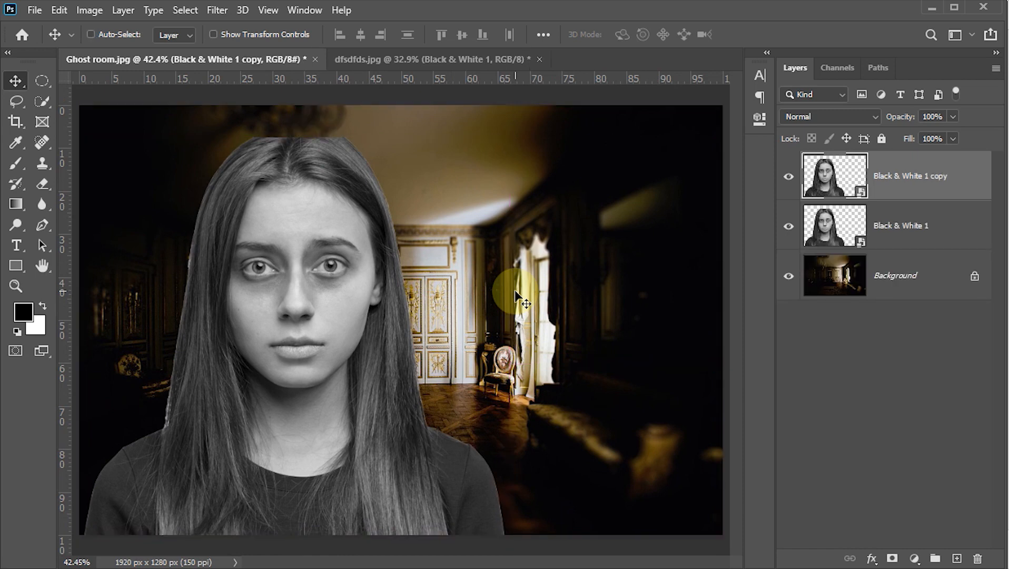
pyautogui.click(789, 181)
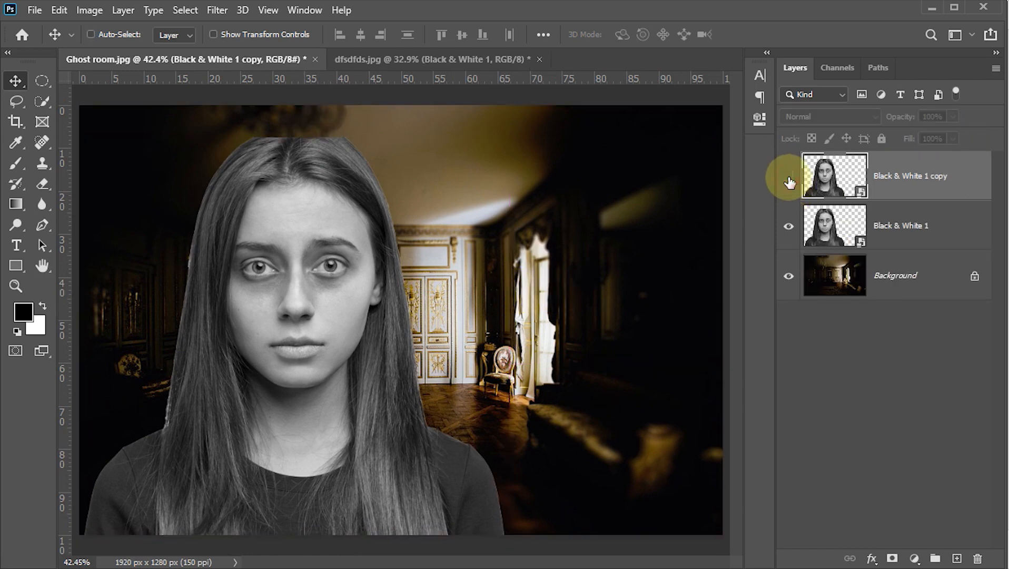
# Add a Curves adjustment clipped to the Black & White 1 layer and shift the curve's highlight end strongly toward the shadows along the maximum output
pyautogui.click(834, 238)
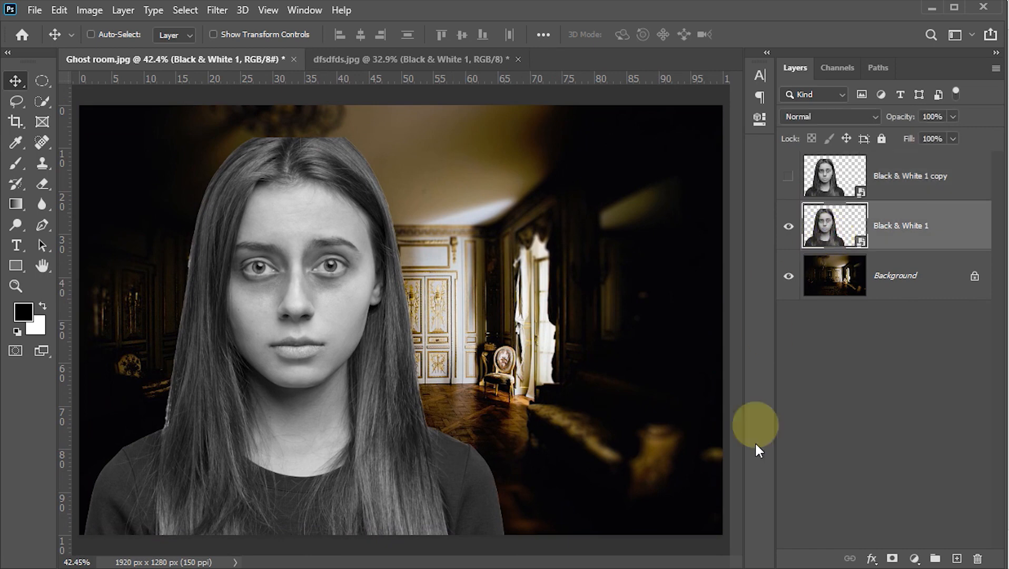
pyautogui.click(915, 559)
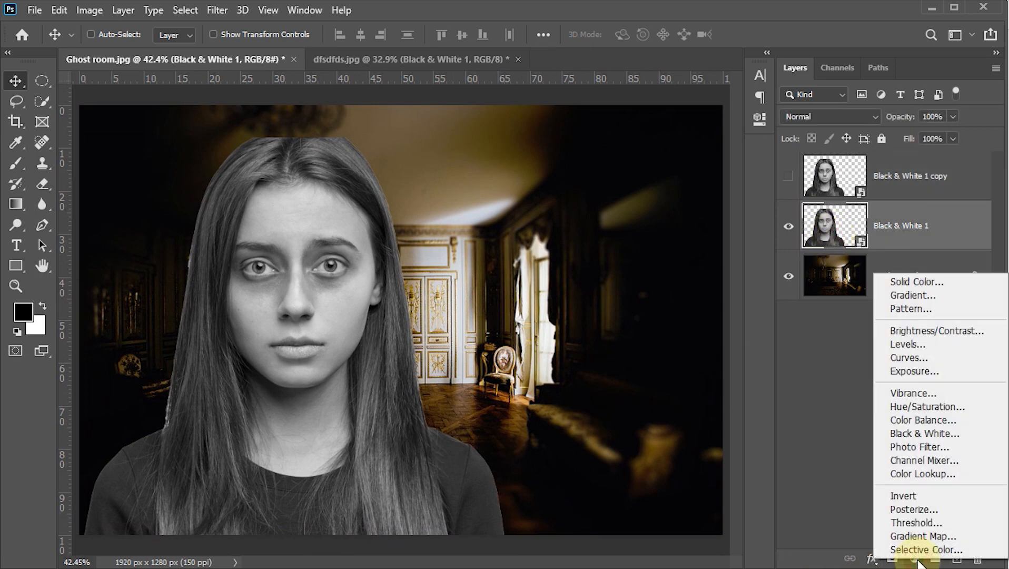
pyautogui.click(910, 358)
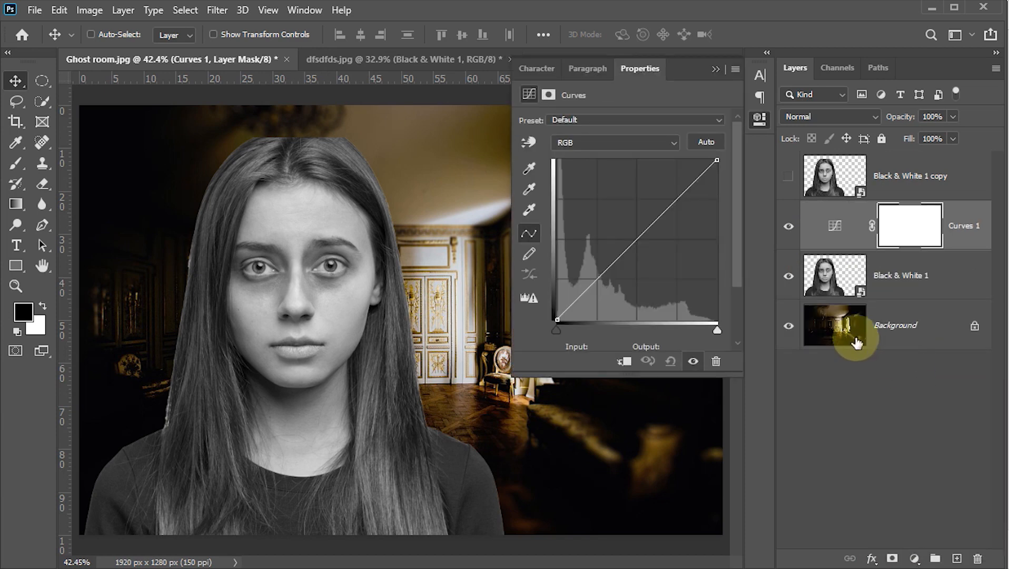
pyautogui.click(623, 364)
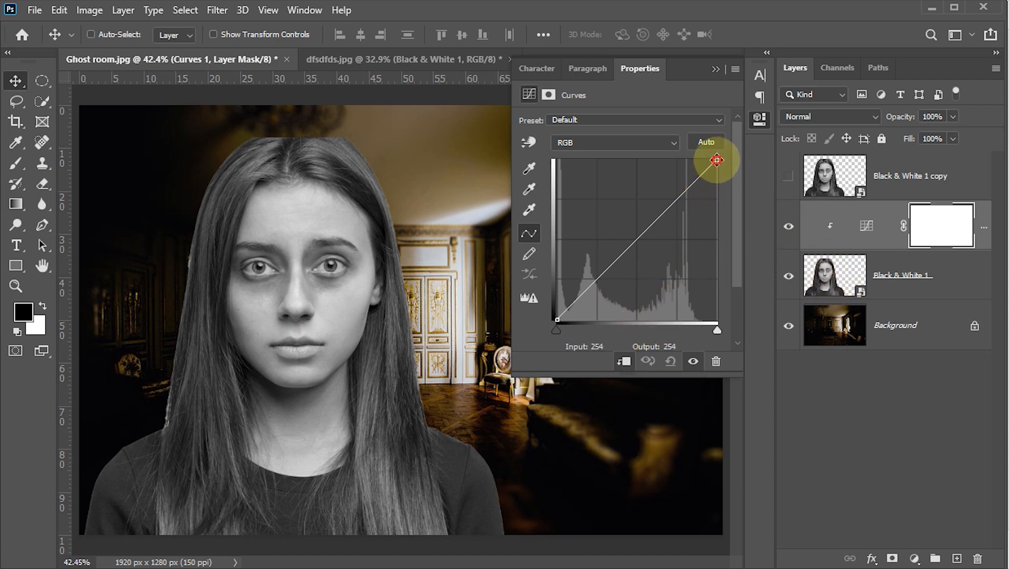
pyautogui.moveTo(715, 159); pyautogui.dragTo(616, 159)
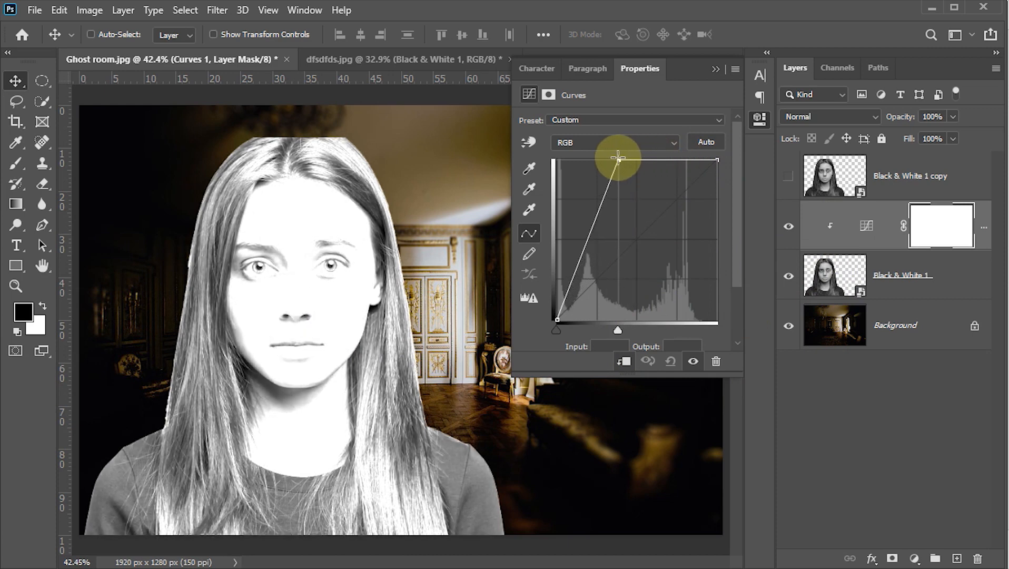
pyautogui.click(715, 64)
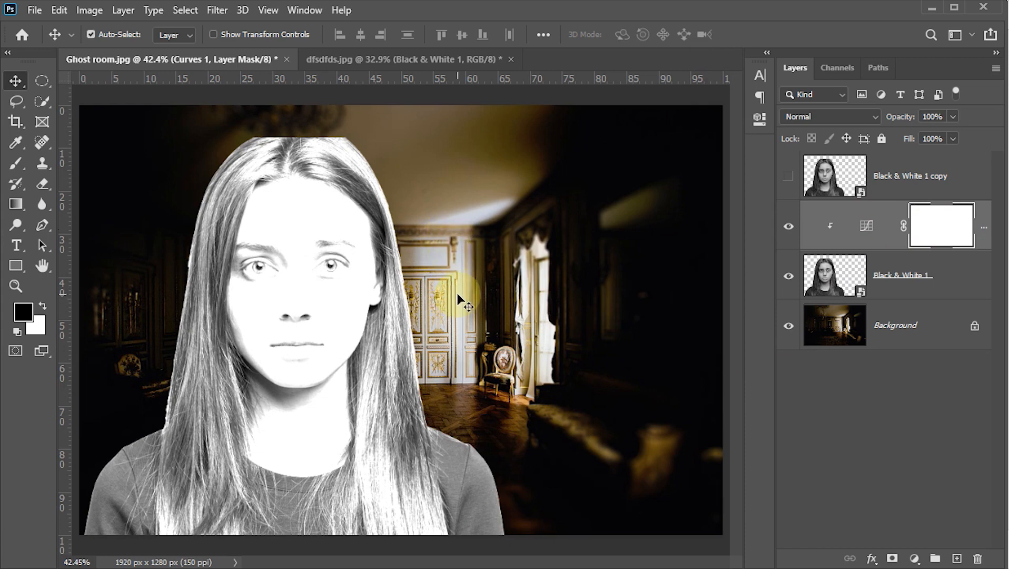
# Invert the Curves layer mask to black and set the Brush tool's opacity to 100%
pyautogui.hotkey('ctrl', 'i')
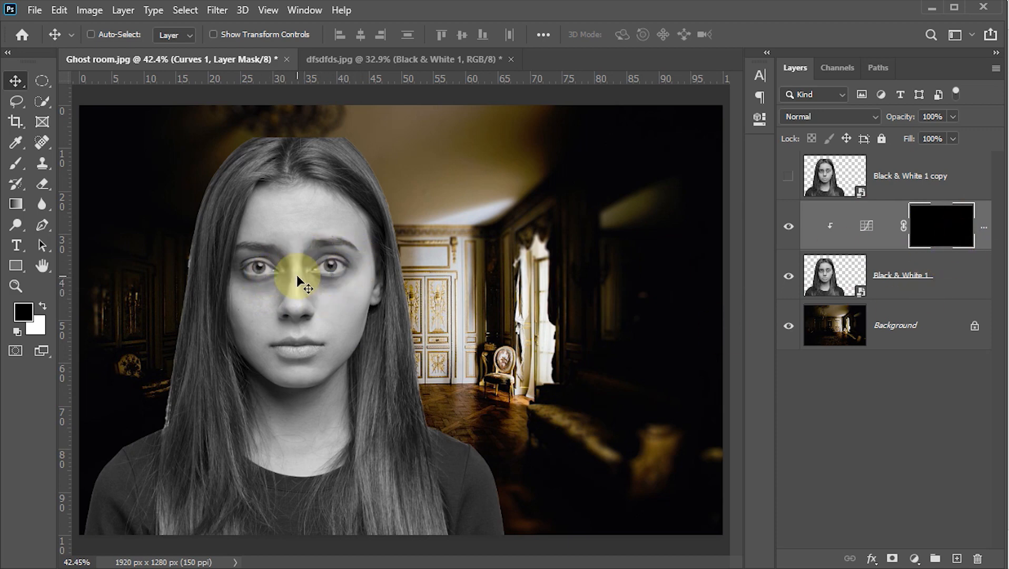
pyautogui.press('b')
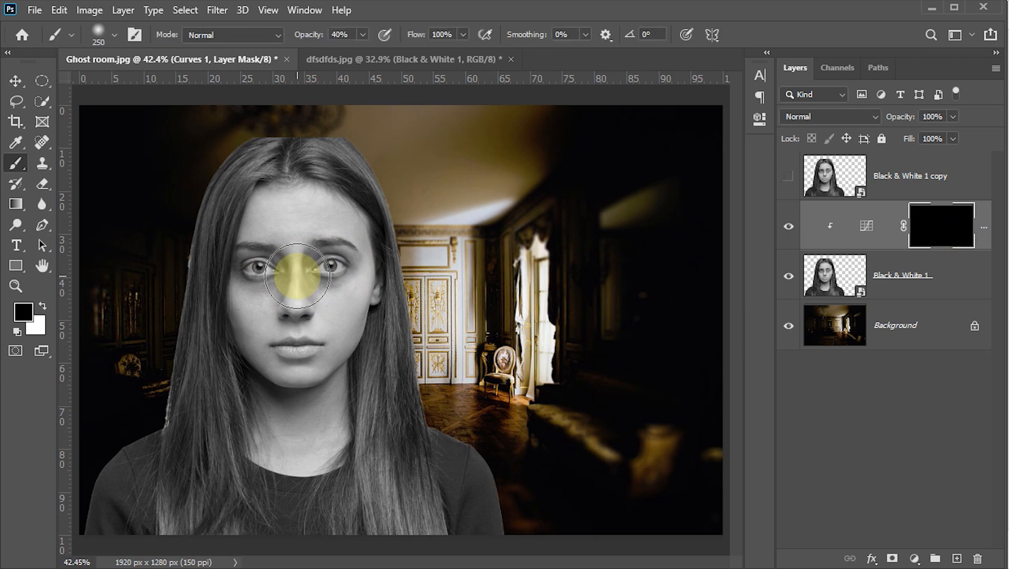
pyautogui.click(345, 35)
pyautogui.write('100')
pyautogui.press('Return')
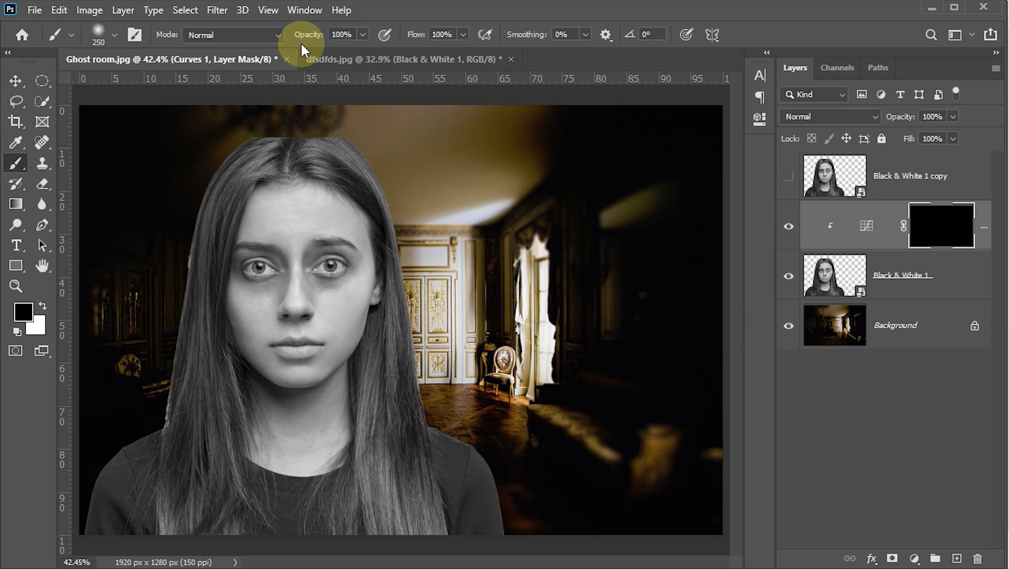
# Set the foreground color to white (ffffff) for painting on the Curves mask
pyautogui.scroll(8, 267, 277)
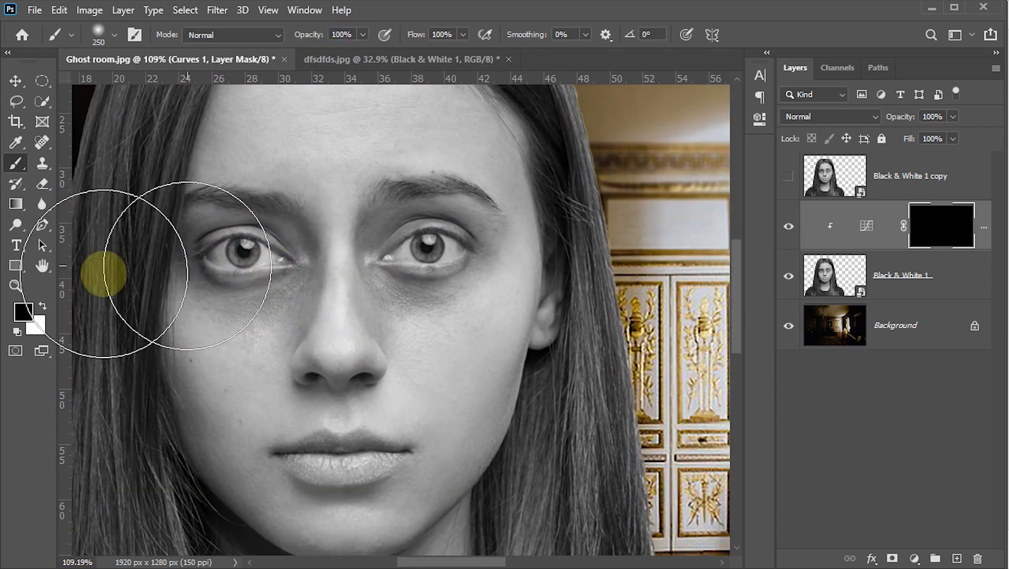
pyautogui.click(23, 313)
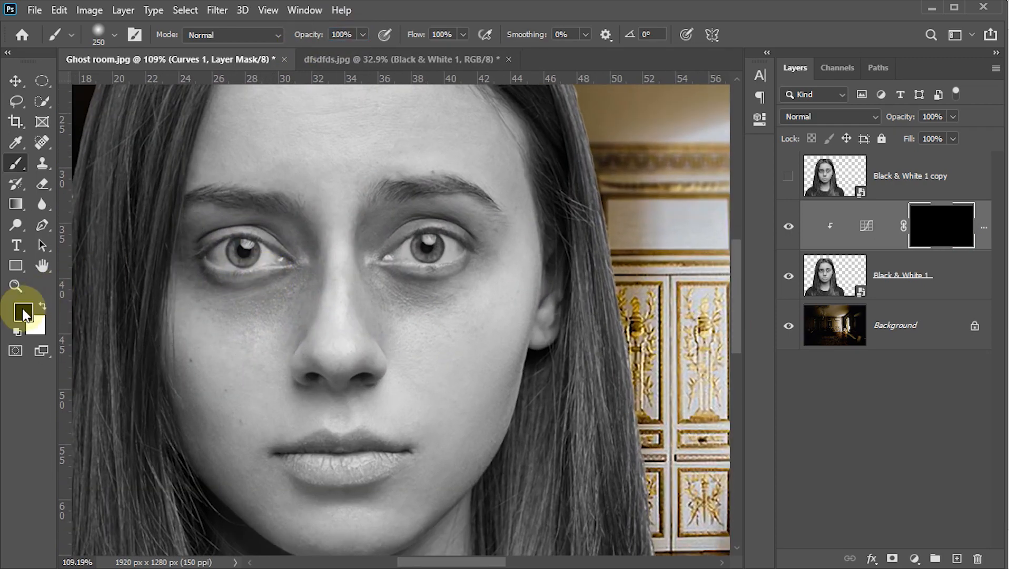
pyautogui.moveTo(590, 149); pyautogui.dragTo(494, 60)
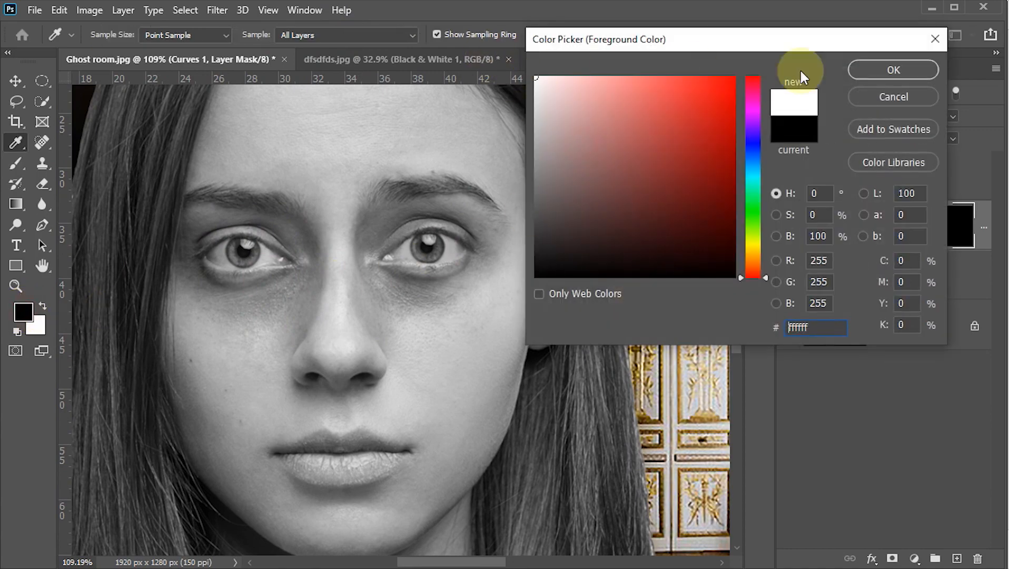
pyautogui.click(895, 70)
pyautogui.press('b')
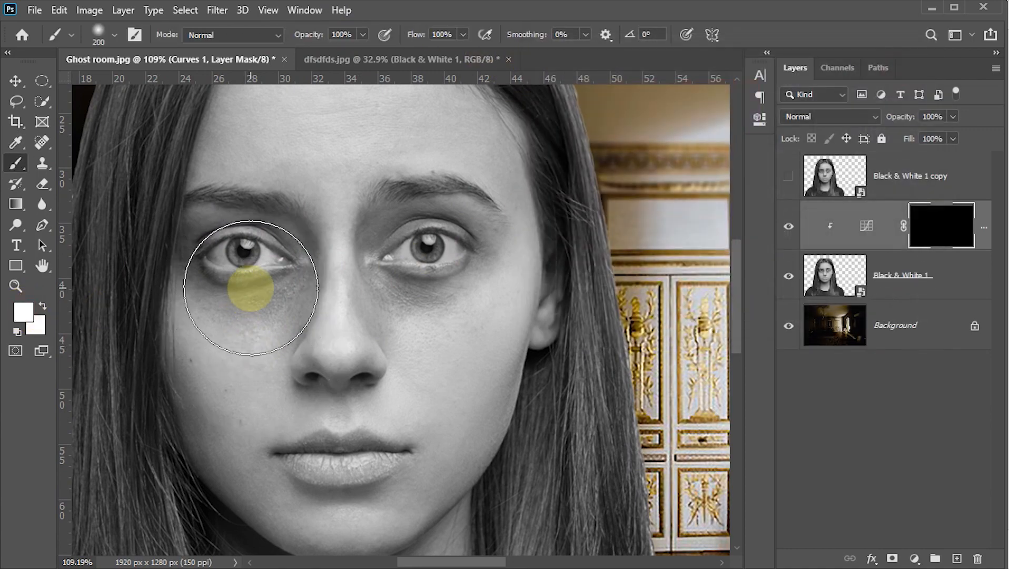
# Paint white over both of the woman's eyes on the Curves mask, using a small soft brush reduced to 35 and then 25 px
pyautogui.press('[')
pyautogui.press('[')
pyautogui.press('[')
pyautogui.press('[')
pyautogui.press('[')
pyautogui.press('[')
pyautogui.press('[')
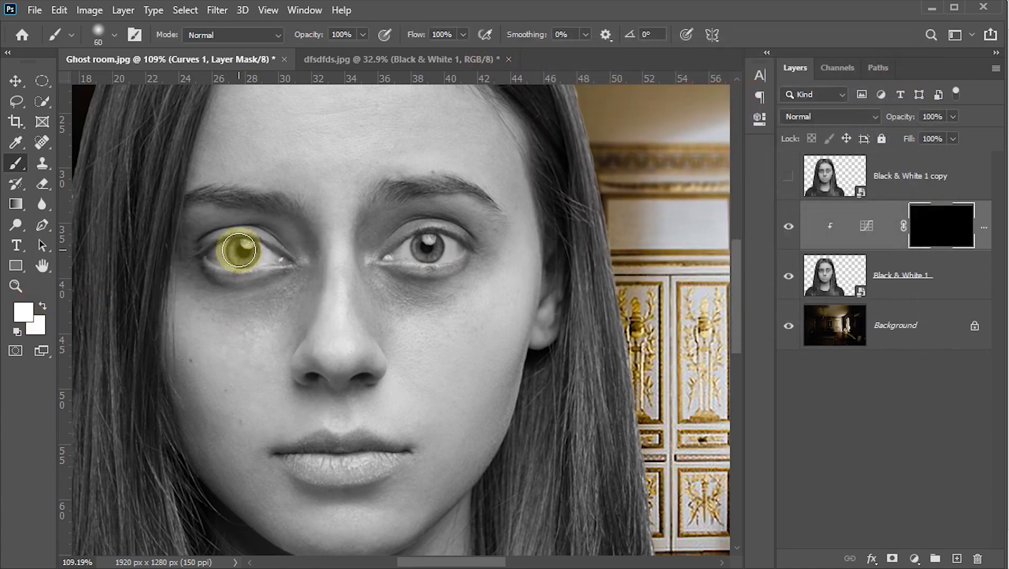
pyautogui.press('[')
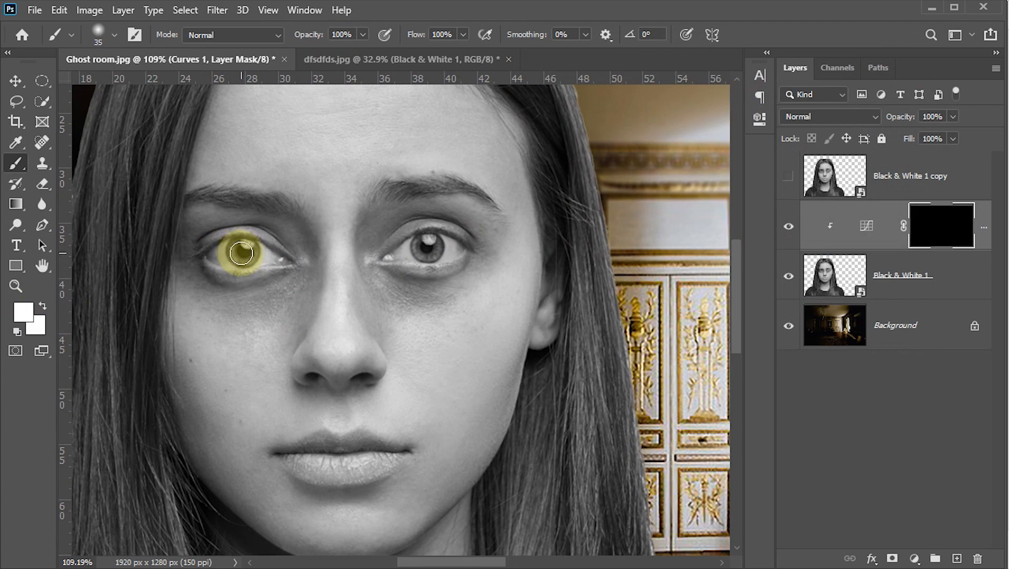
pyautogui.moveTo(239, 253)
pyautogui.mouseDown()
pyautogui.moveTo(266, 255)
pyautogui.moveTo(216, 253)
pyautogui.moveTo(259, 254)
pyautogui.mouseUp()
pyautogui.press('[')
pyautogui.click(377, 252)
pyautogui.moveTo(377, 252)
pyautogui.mouseDown()
pyautogui.moveTo(423, 239)
pyautogui.moveTo(412, 241)
pyautogui.moveTo(431, 242)
pyautogui.moveTo(413, 245)
pyautogui.moveTo(450, 253)
pyautogui.moveTo(414, 244)
pyautogui.moveTo(430, 247)
pyautogui.mouseUp()
pyautogui.moveTo(267, 246); pyautogui.dragTo(246, 253)
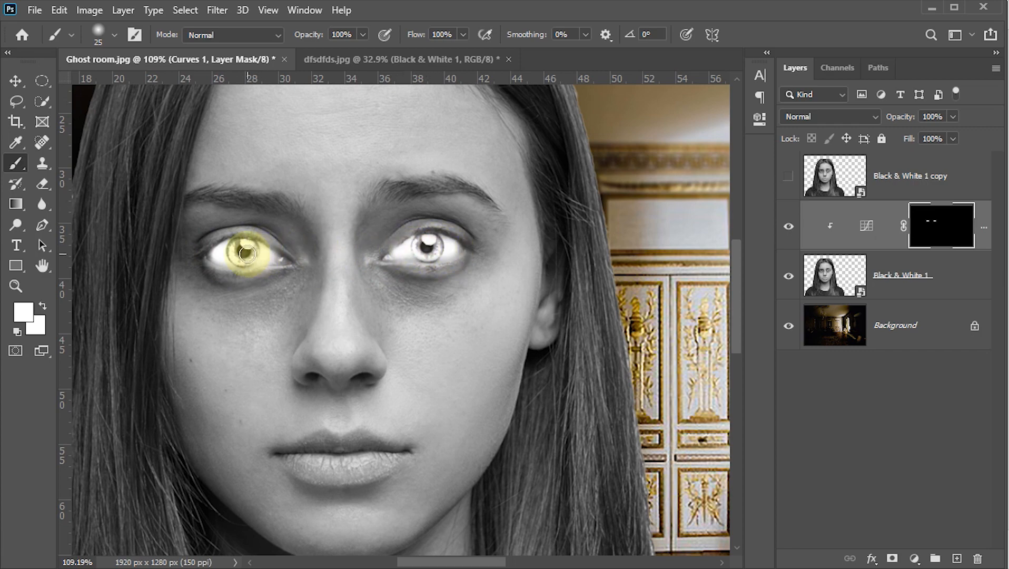
# Select the Black & White 1 copy layer and make it visible
pyautogui.hotkey('ctrl', '0')
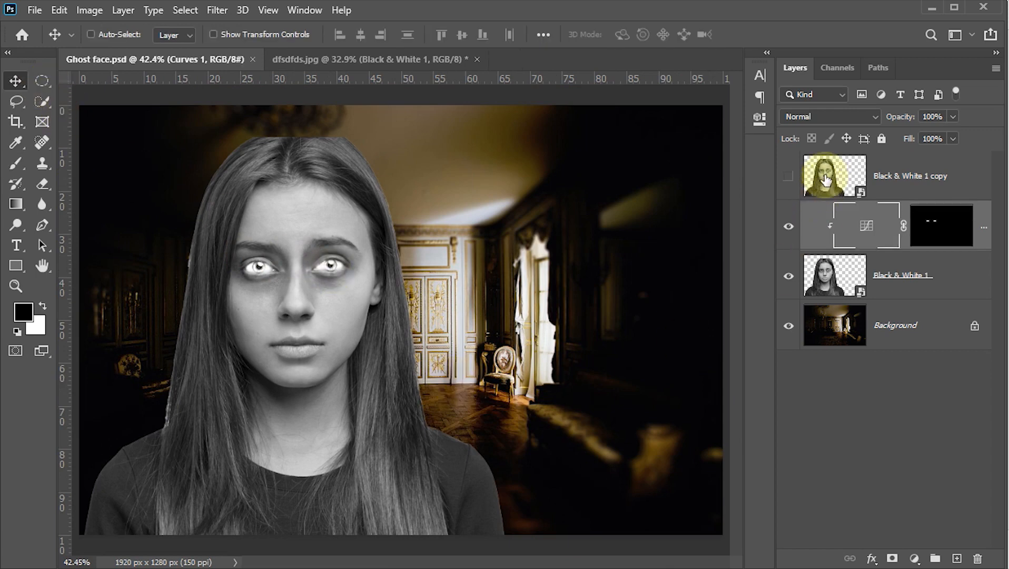
pyautogui.click(825, 178)
pyautogui.click(788, 179)
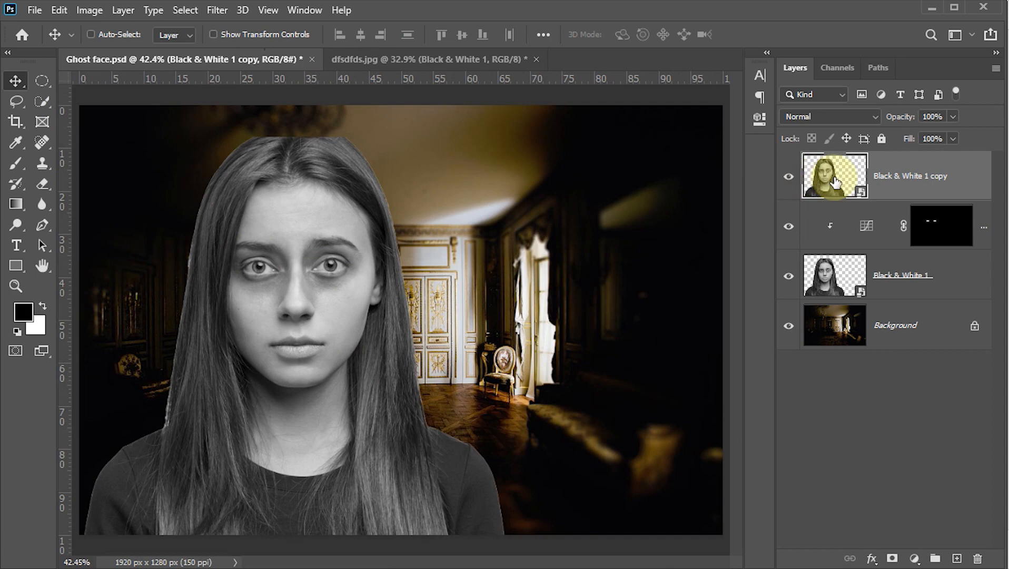
# Apply a Motion Blur filter to the Black & White 1 copy layer with a 0° angle and 100-pixel distance
pyautogui.click(215, 11)
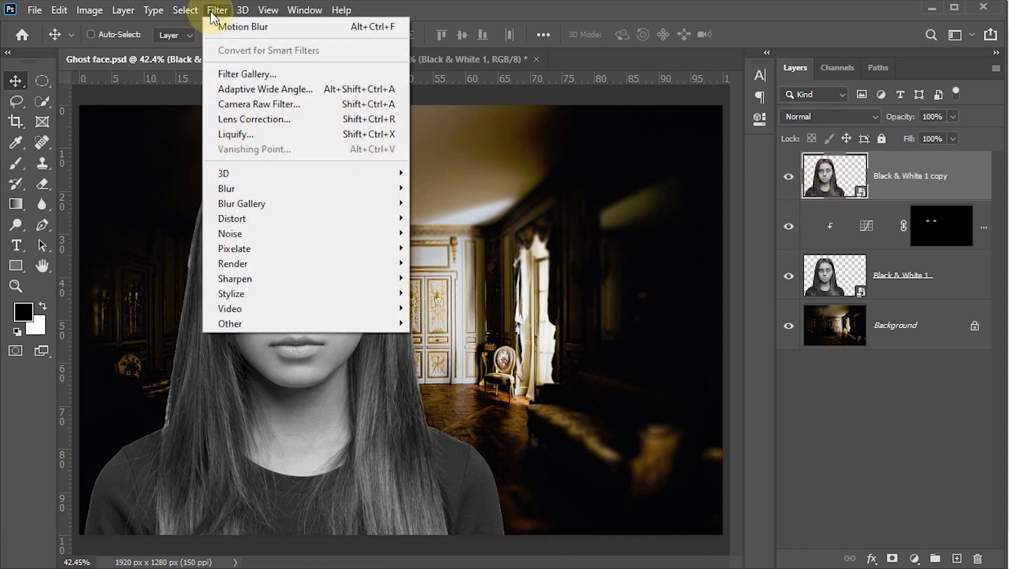
pyautogui.moveTo(237, 188)
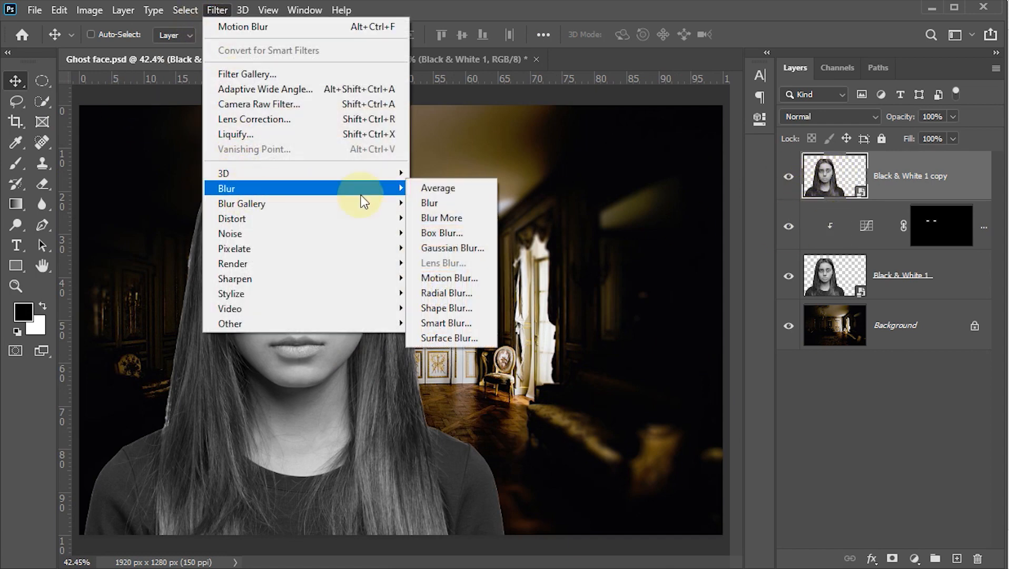
pyautogui.click(448, 278)
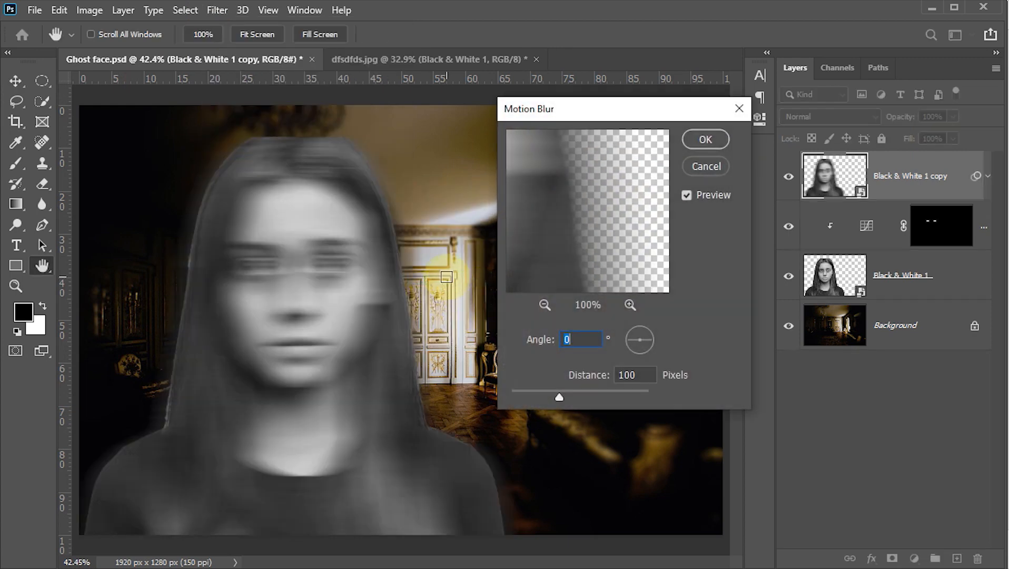
pyautogui.moveTo(586, 339); pyautogui.dragTo(563, 340)
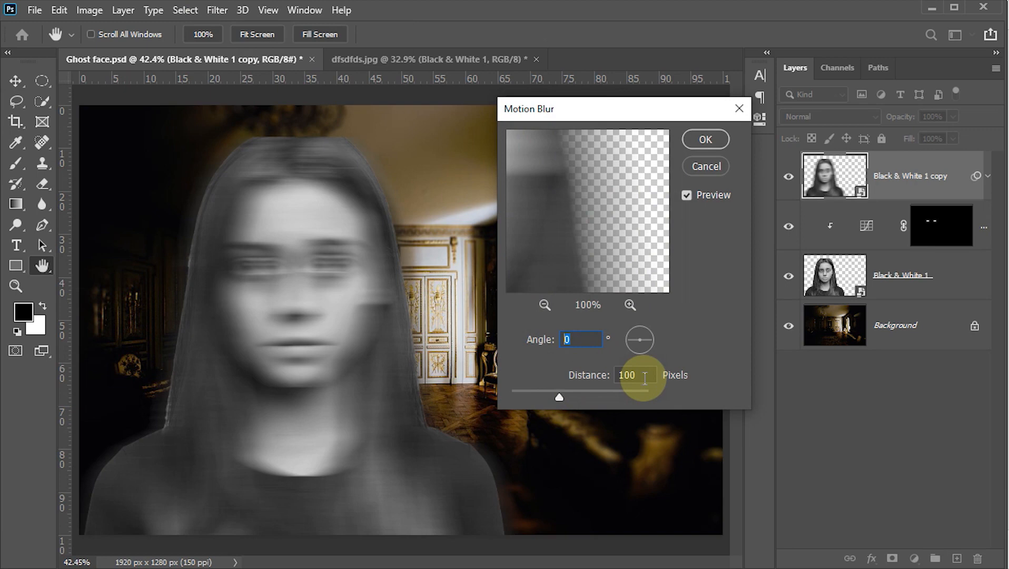
pyautogui.click(707, 139)
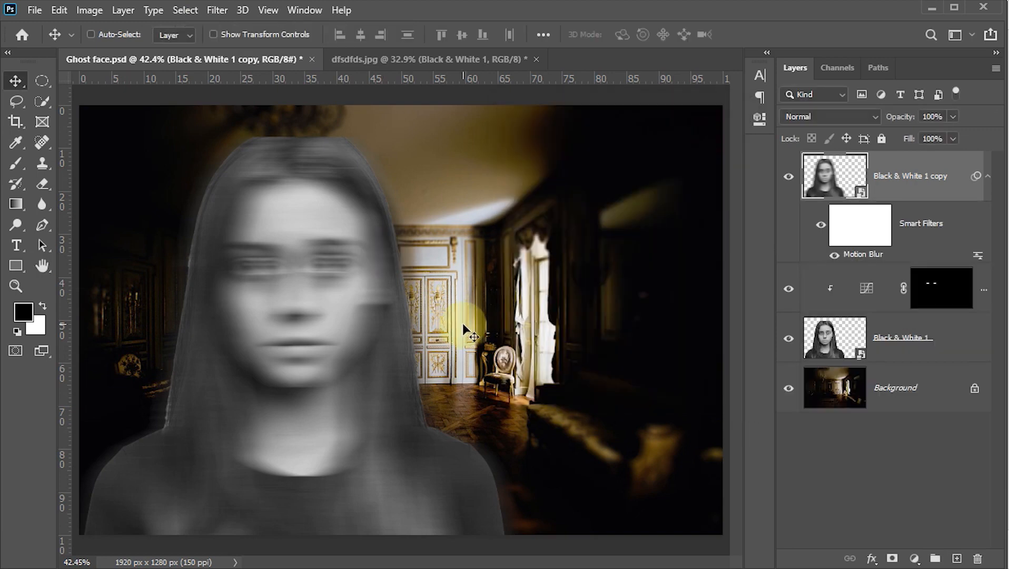
# Add a layer mask to the blurred copy and paint black over both eyes with a 50 px soft brush
pyautogui.click(891, 558)
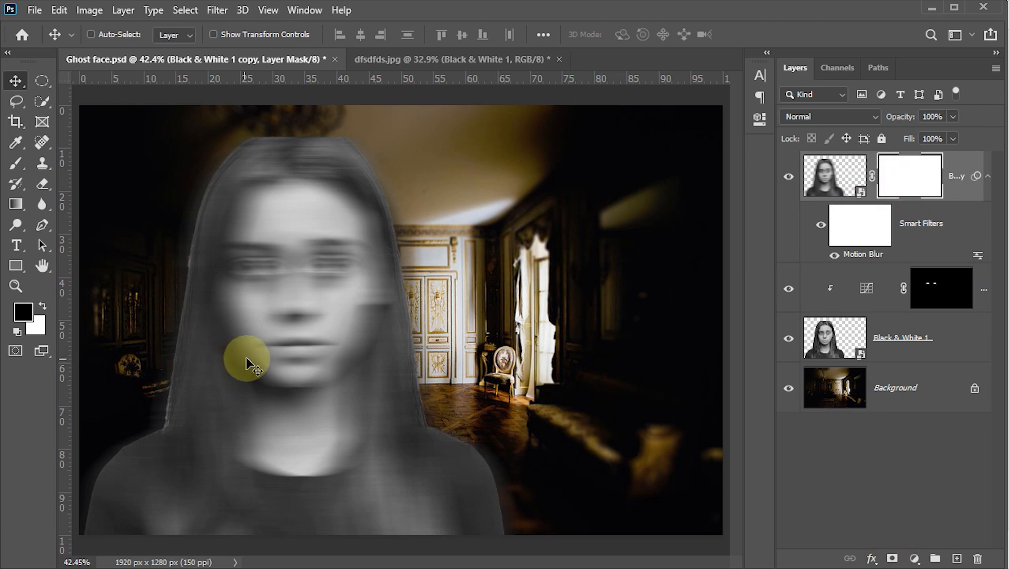
pyautogui.press('b')
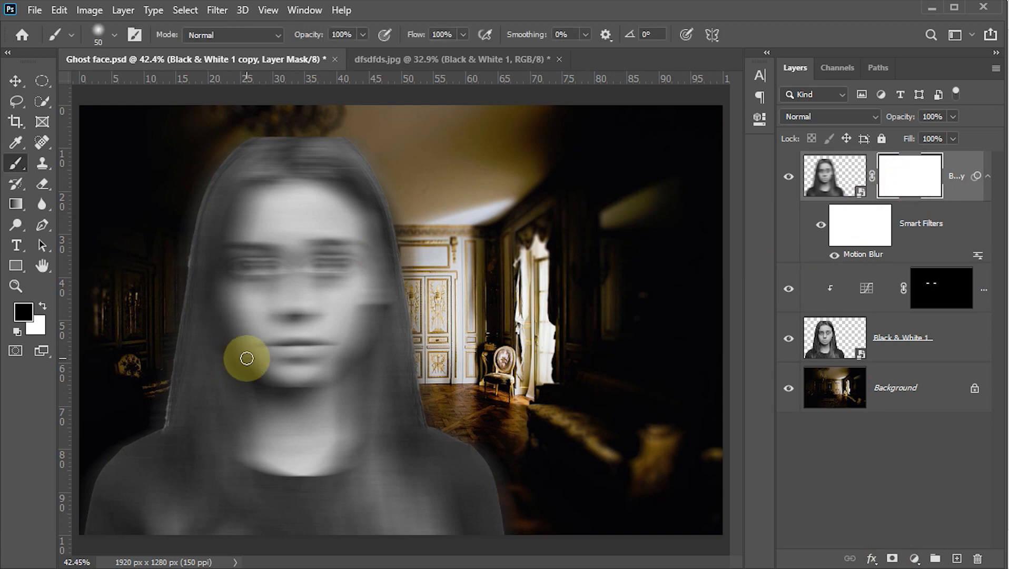
pyautogui.scroll(5, 267, 284)
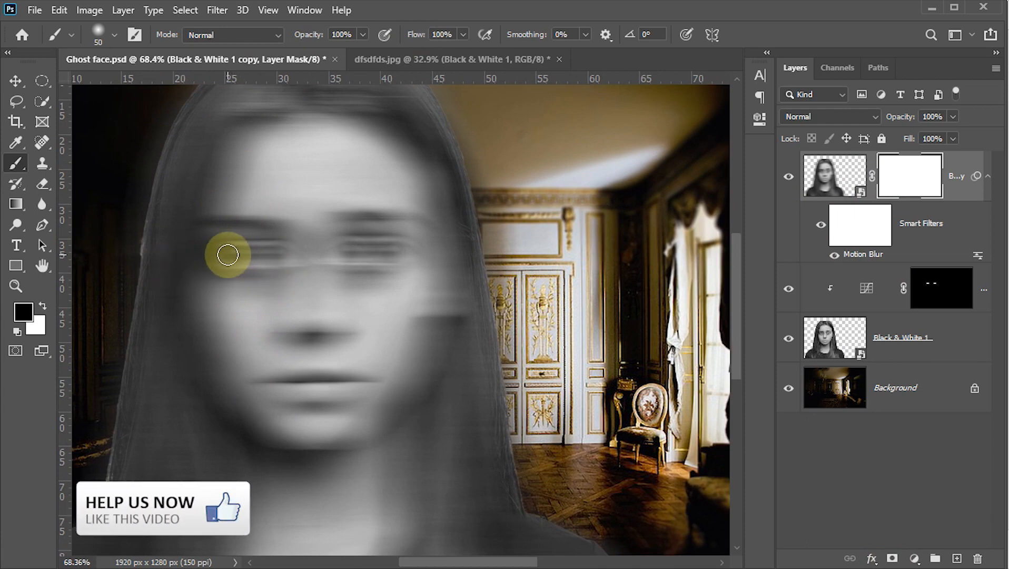
pyautogui.moveTo(227, 255); pyautogui.dragTo(272, 257)
pyautogui.moveTo(358, 258)
pyautogui.mouseDown()
pyautogui.moveTo(386, 254)
pyautogui.moveTo(348, 253)
pyautogui.moveTo(391, 253)
pyautogui.moveTo(349, 254)
pyautogui.moveTo(381, 259)
pyautogui.moveTo(354, 248)
pyautogui.mouseUp()
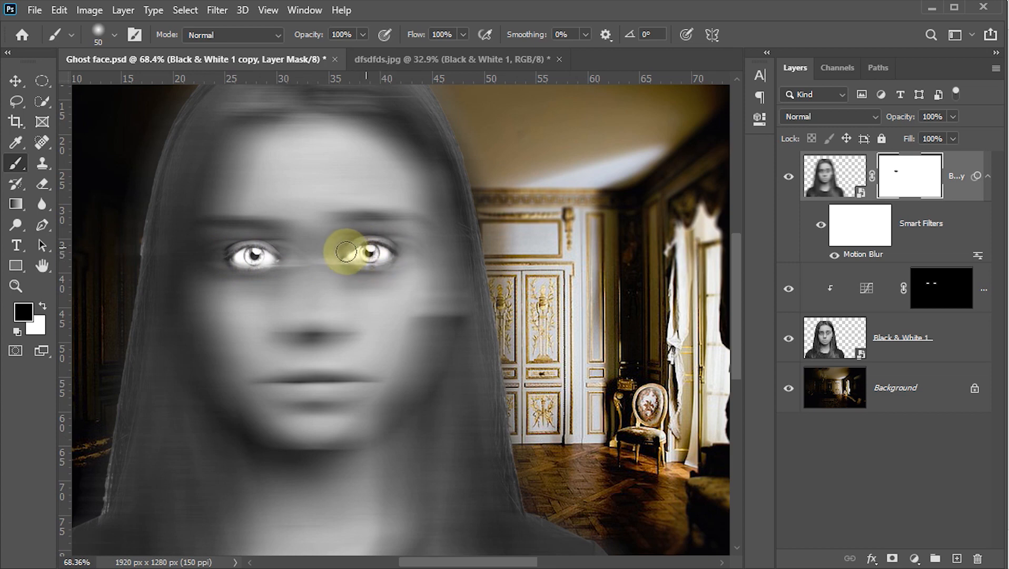
pyautogui.click(247, 258)
pyautogui.moveTo(247, 257); pyautogui.dragTo(259, 256)
pyautogui.moveTo(331, 263); pyautogui.dragTo(348, 257)
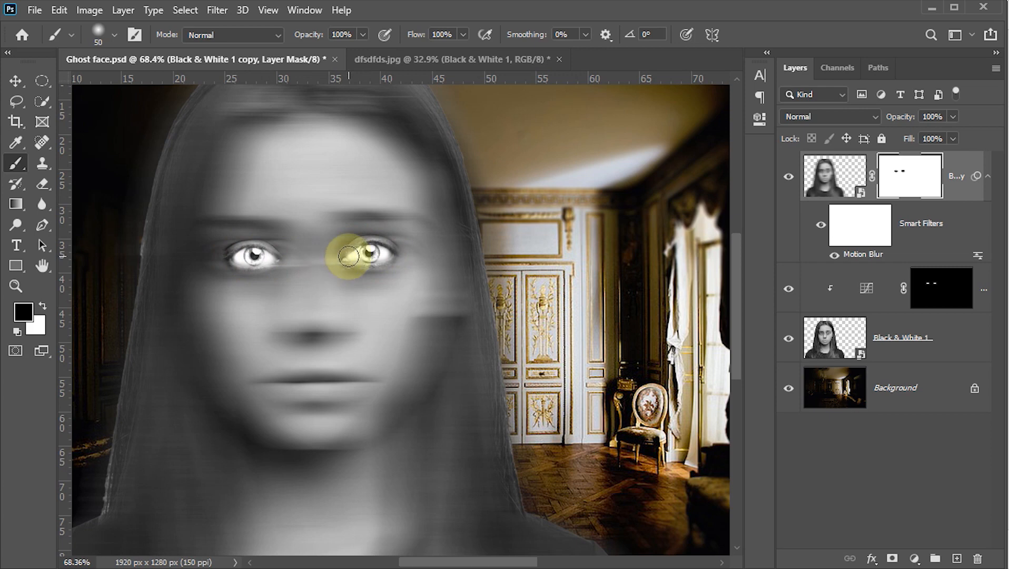
# Paint black over the woman's face on the blurred copy's mask with a 175 px soft brush at 40% opacity
pyautogui.click(351, 35)
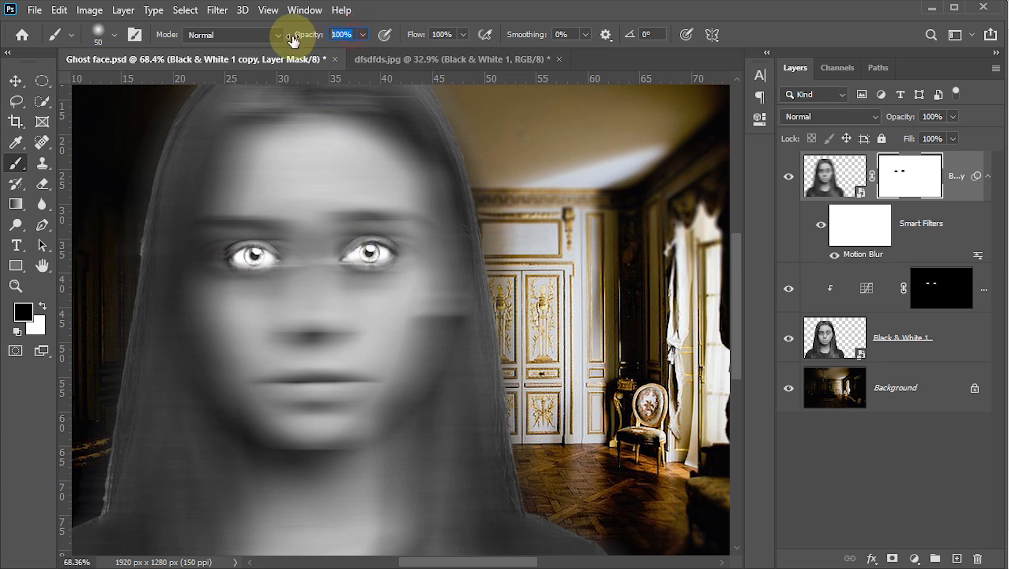
pyautogui.write('0')
pyautogui.moveTo(352, 34); pyautogui.dragTo(297, 42)
pyautogui.write('40')
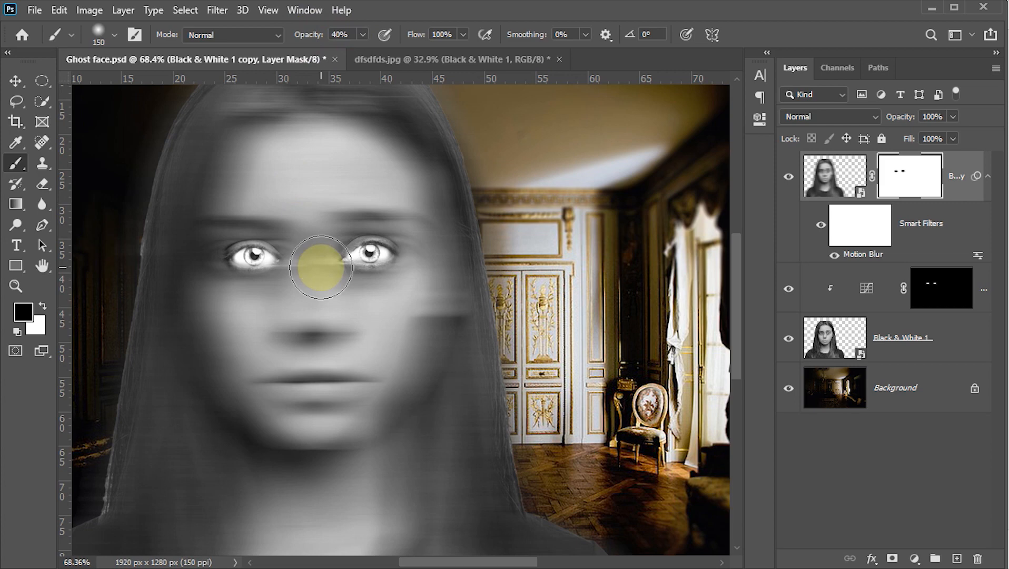
pyautogui.press(']')
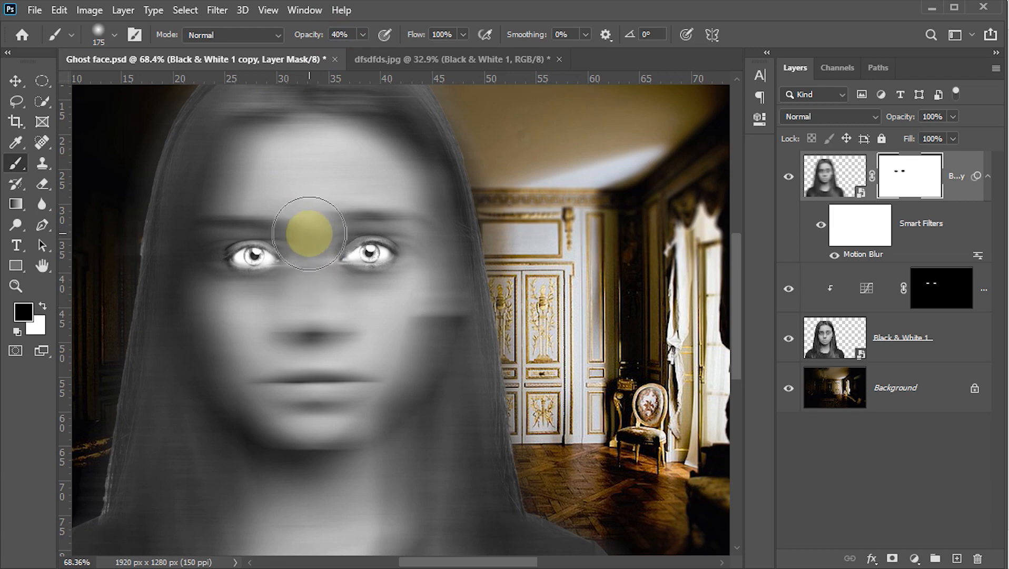
pyautogui.moveTo(312, 179)
pyautogui.mouseDown()
pyautogui.moveTo(256, 181)
pyautogui.moveTo(377, 171)
pyautogui.moveTo(353, 261)
pyautogui.moveTo(358, 344)
pyautogui.moveTo(380, 287)
pyautogui.moveTo(401, 324)
pyautogui.moveTo(375, 370)
pyautogui.moveTo(307, 404)
pyautogui.moveTo(349, 410)
pyautogui.moveTo(348, 417)
pyautogui.moveTo(266, 384)
pyautogui.moveTo(224, 357)
pyautogui.moveTo(213, 328)
pyautogui.moveTo(221, 238)
pyautogui.moveTo(310, 159)
pyautogui.moveTo(387, 167)
pyautogui.moveTo(412, 248)
pyautogui.moveTo(399, 373)
pyautogui.moveTo(312, 413)
pyautogui.moveTo(238, 339)
pyautogui.moveTo(307, 308)
pyautogui.moveTo(341, 308)
pyautogui.moveTo(330, 312)
pyautogui.moveTo(306, 258)
pyautogui.moveTo(335, 238)
pyautogui.moveTo(317, 229)
pyautogui.moveTo(335, 227)
pyautogui.moveTo(361, 251)
pyautogui.moveTo(361, 279)
pyautogui.moveTo(386, 277)
pyautogui.moveTo(362, 288)
pyautogui.moveTo(308, 252)
pyautogui.moveTo(279, 207)
pyautogui.moveTo(357, 174)
pyautogui.moveTo(390, 196)
pyautogui.moveTo(390, 271)
pyautogui.moveTo(331, 378)
pyautogui.moveTo(288, 400)
pyautogui.moveTo(262, 388)
pyautogui.moveTo(375, 312)
pyautogui.moveTo(391, 227)
pyautogui.moveTo(394, 293)
pyautogui.moveTo(359, 366)
pyautogui.moveTo(284, 268)
pyautogui.moveTo(311, 178)
pyautogui.moveTo(333, 155)
pyautogui.moveTo(328, 272)
pyautogui.moveTo(277, 327)
pyautogui.moveTo(369, 399)
pyautogui.moveTo(367, 350)
pyautogui.moveTo(330, 243)
pyautogui.moveTo(345, 297)
pyautogui.mouseUp()
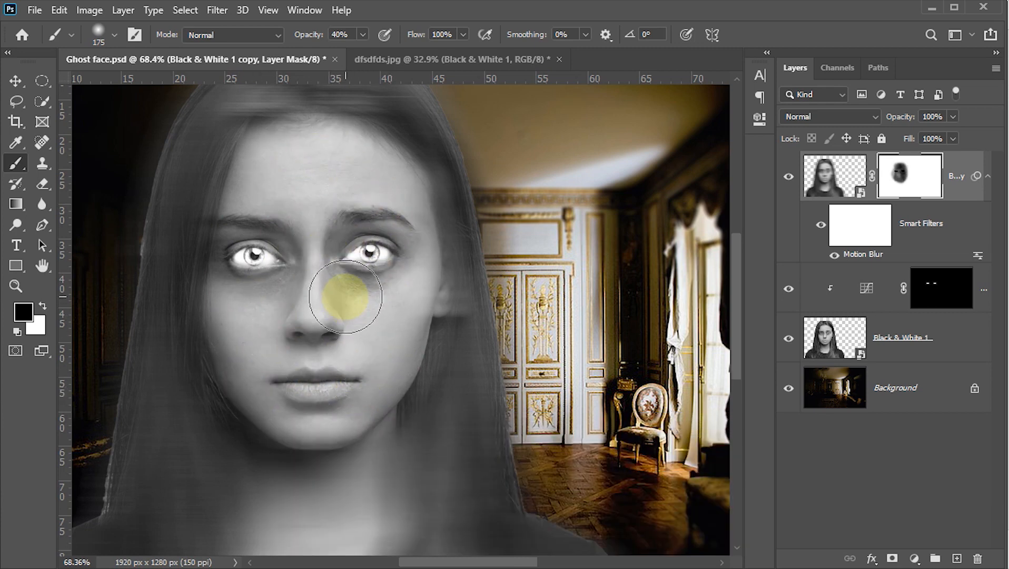
pyautogui.scroll(-3, 345, 297)
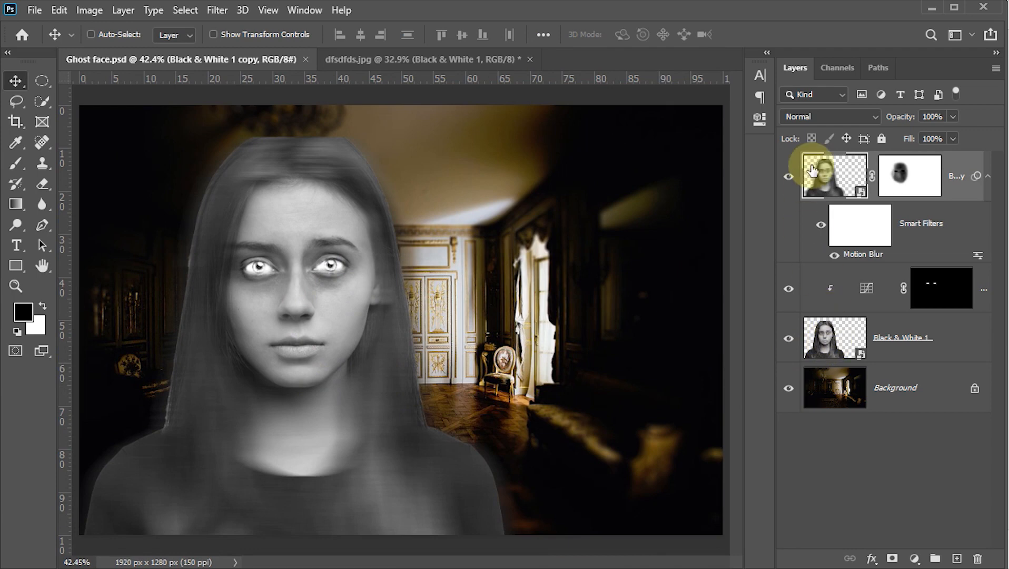
# Convert the woman's two portrait layers and the Curves layer into one smart object and set its blend mode to Screen
pyautogui.keyDown('shift'); pyautogui.click(831, 341); pyautogui.keyUp('shift')
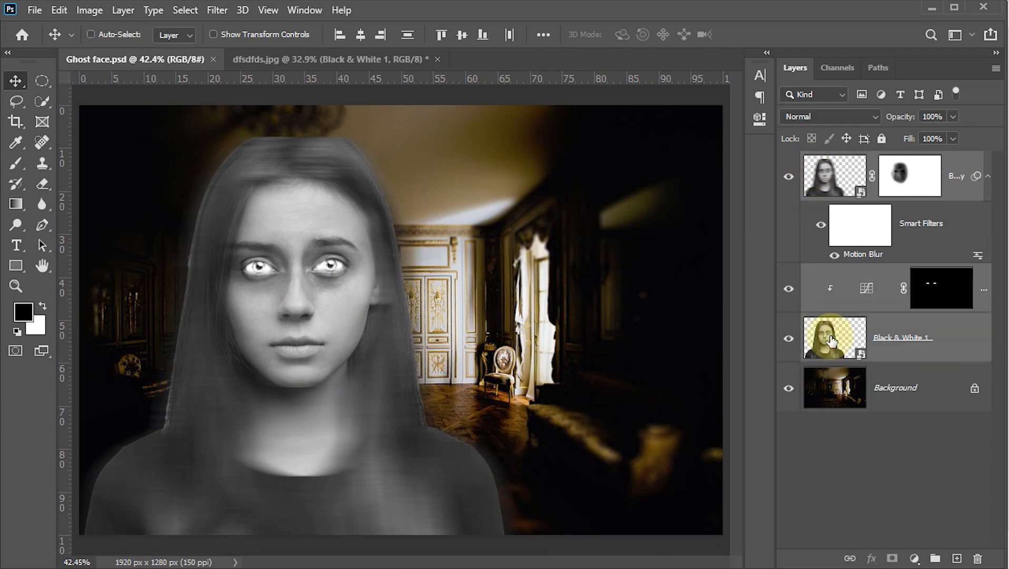
pyautogui.rightClick(969, 338)
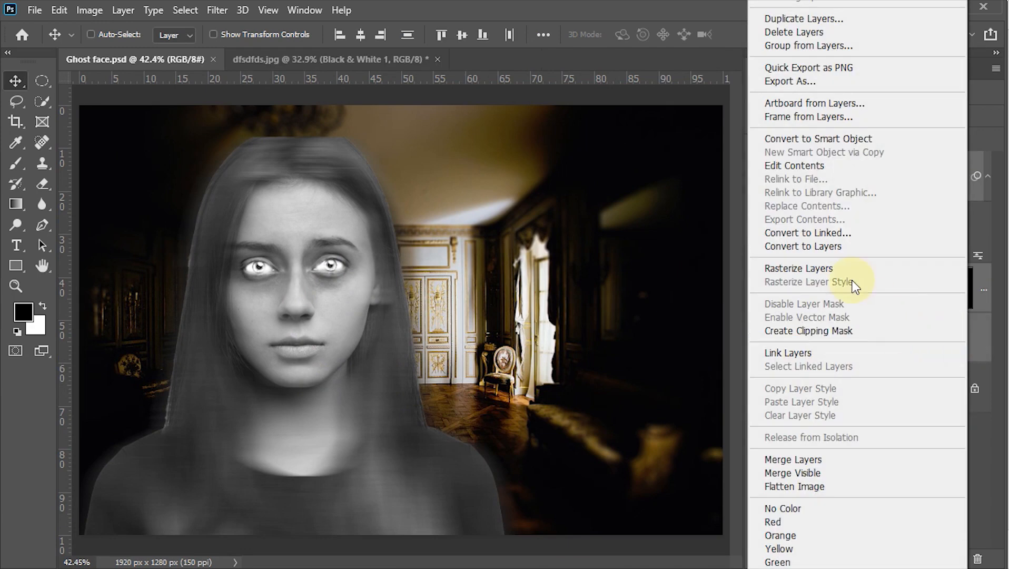
pyautogui.click(820, 147)
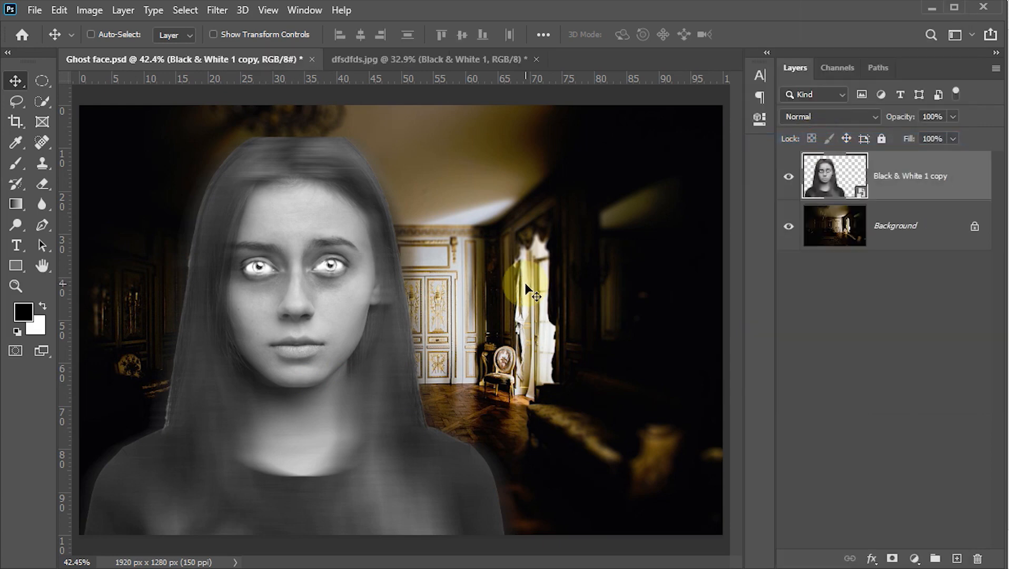
pyautogui.click(854, 114)
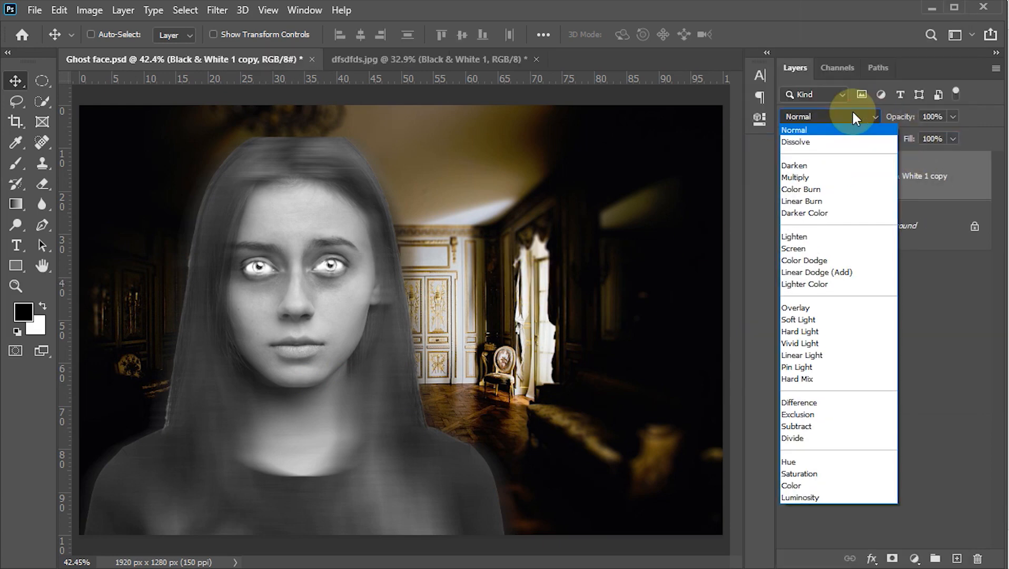
pyautogui.click(794, 248)
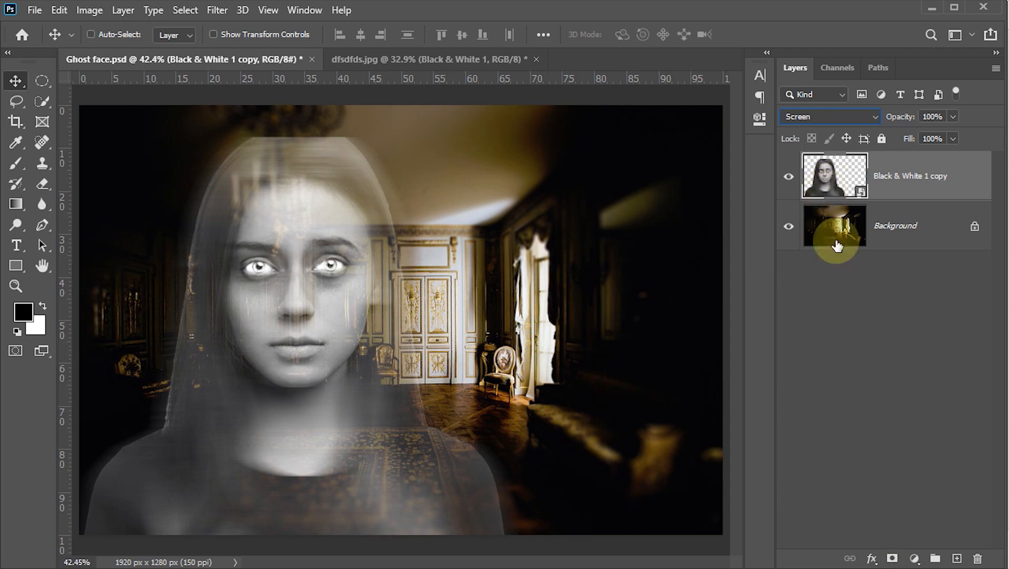
# Add a mask to the ghost layer and paint black over the head top, hair and shoulders with a 250 px brush at 40% opacity
pyautogui.click(891, 560)
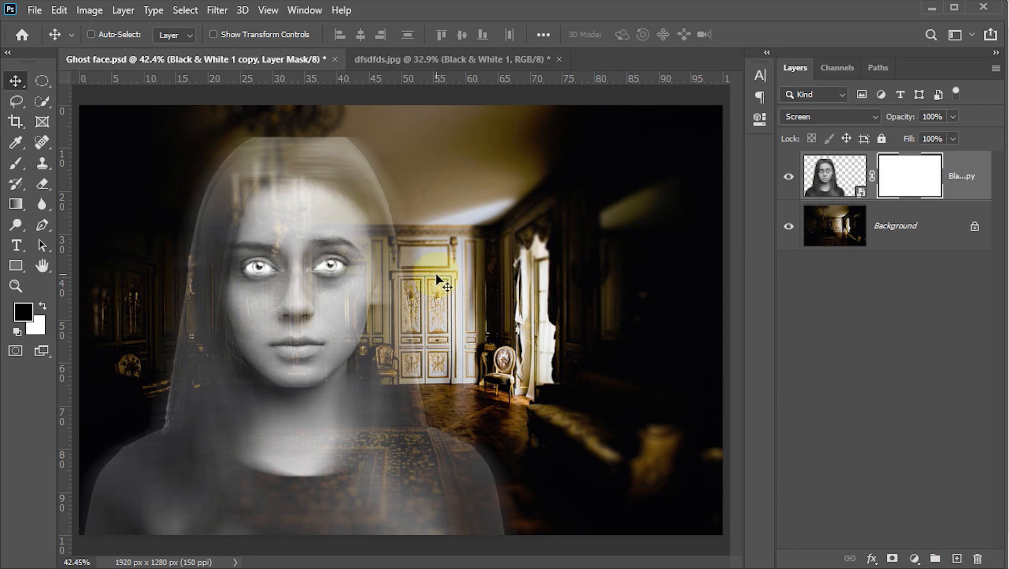
pyautogui.press('b')
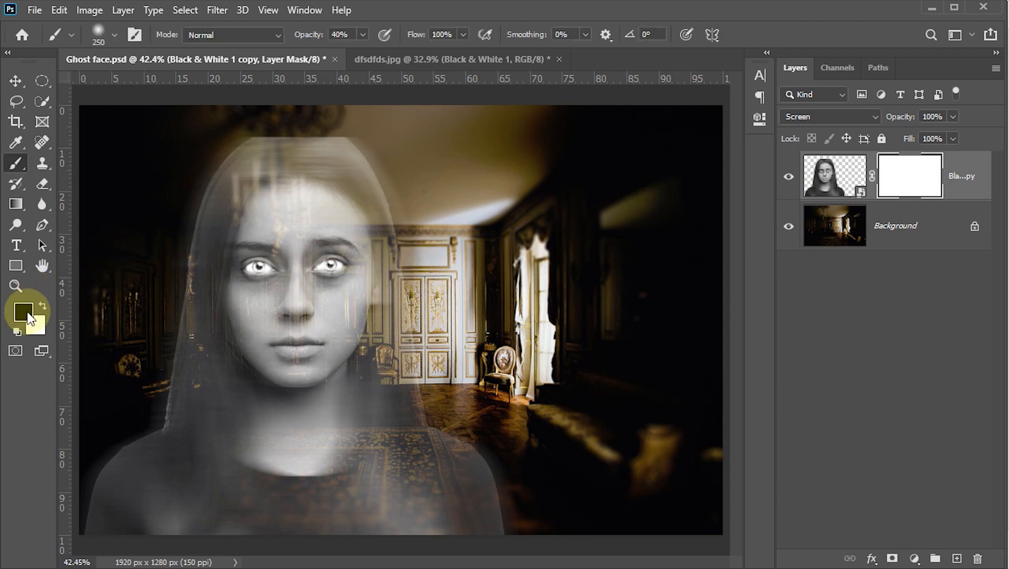
pyautogui.press('d')
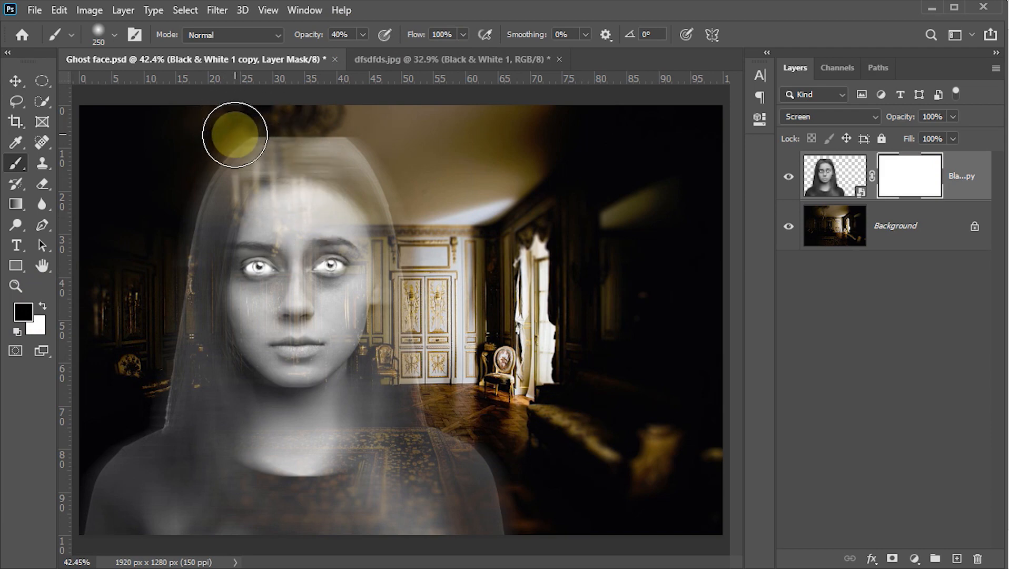
pyautogui.moveTo(235, 135)
pyautogui.mouseDown()
pyautogui.moveTo(349, 131)
pyautogui.moveTo(239, 132)
pyautogui.moveTo(334, 133)
pyautogui.mouseUp()
pyautogui.moveTo(188, 329); pyautogui.dragTo(200, 391)
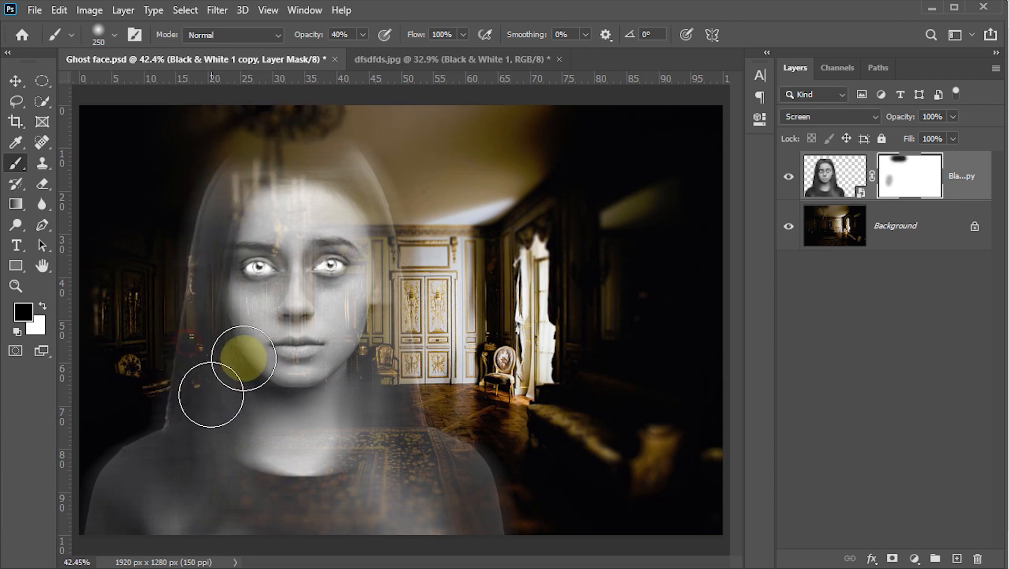
pyautogui.moveTo(243, 358)
pyautogui.mouseDown()
pyautogui.moveTo(203, 365)
pyautogui.moveTo(193, 393)
pyautogui.moveTo(116, 468)
pyautogui.moveTo(160, 425)
pyautogui.moveTo(108, 483)
pyautogui.moveTo(95, 519)
pyautogui.mouseUp()
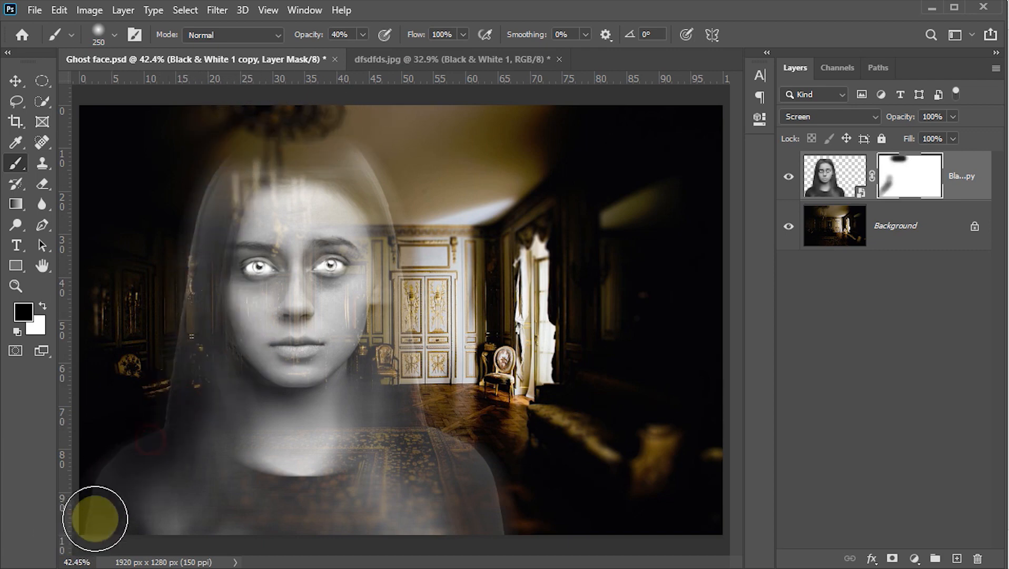
pyautogui.moveTo(495, 479); pyautogui.dragTo(552, 516)
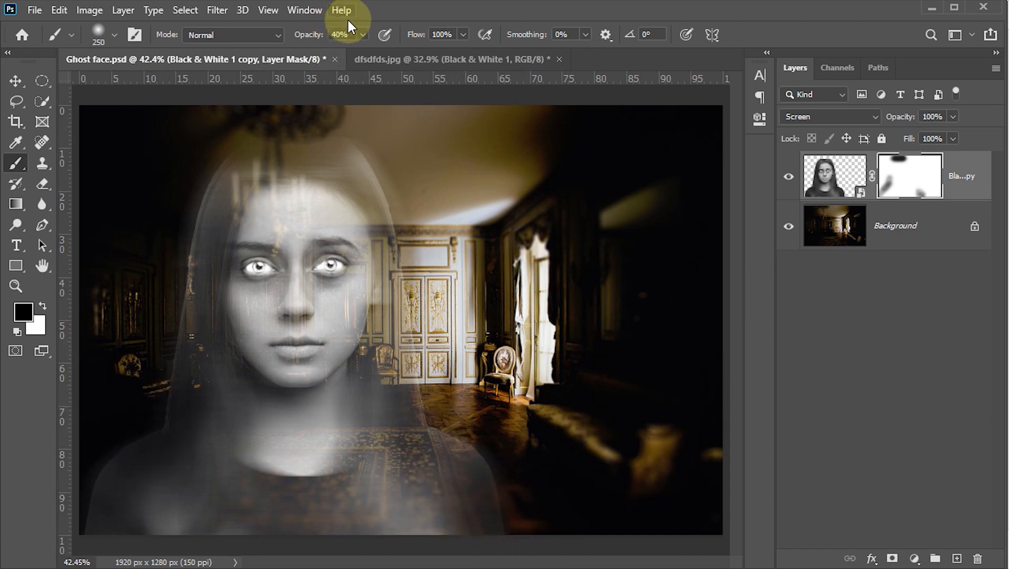
# Set the brush opacity to 25% and softly fade the ghost's outer hair, shoulders and chest with black on the layer mask
pyautogui.click(340, 35)
pyautogui.write('52')
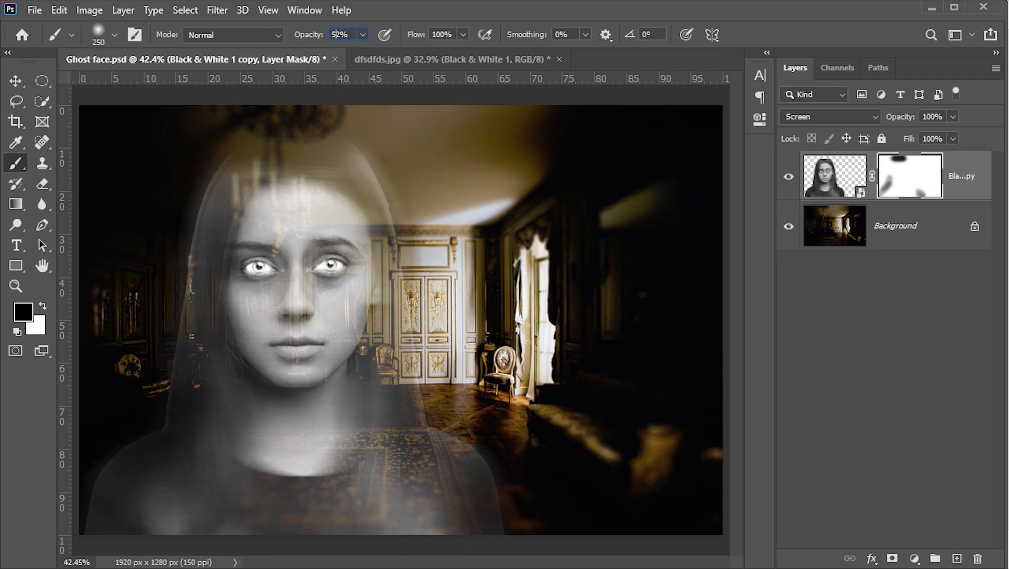
pyautogui.press('Return')
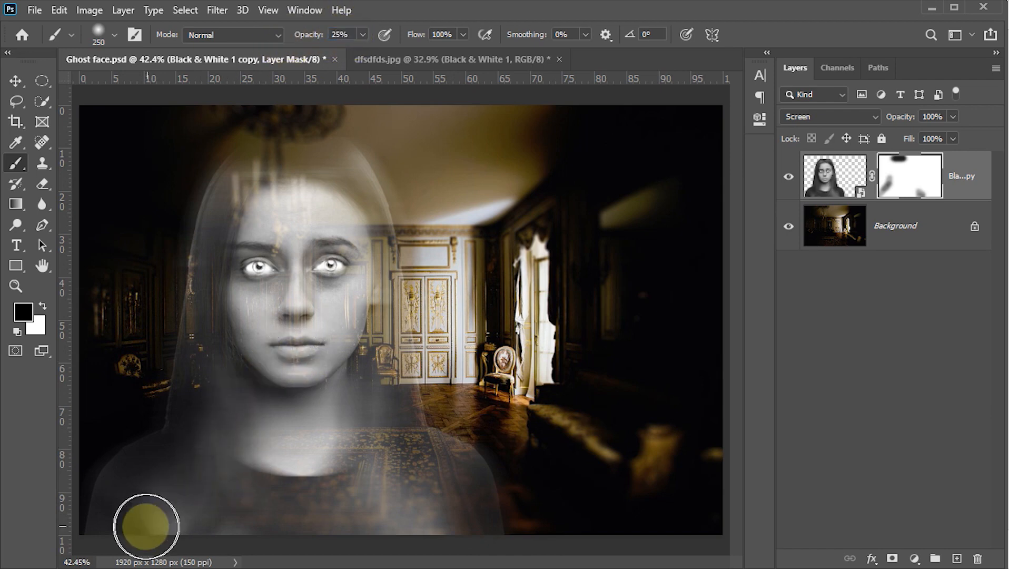
pyautogui.moveTo(144, 527); pyautogui.dragTo(108, 529)
pyautogui.moveTo(107, 526); pyautogui.dragTo(108, 479)
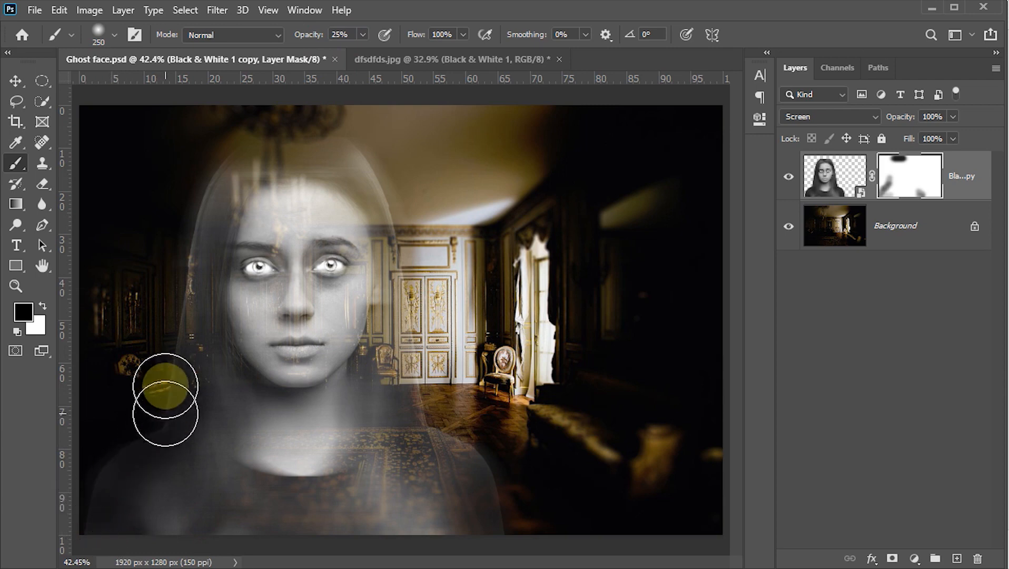
pyautogui.moveTo(217, 167); pyautogui.dragTo(178, 209)
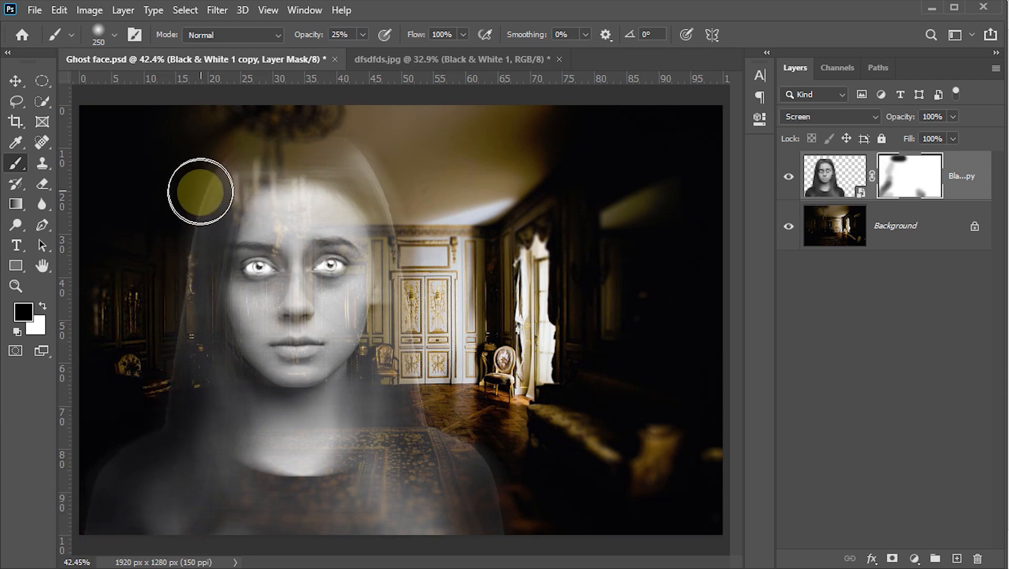
pyautogui.moveTo(328, 406); pyautogui.dragTo(446, 412)
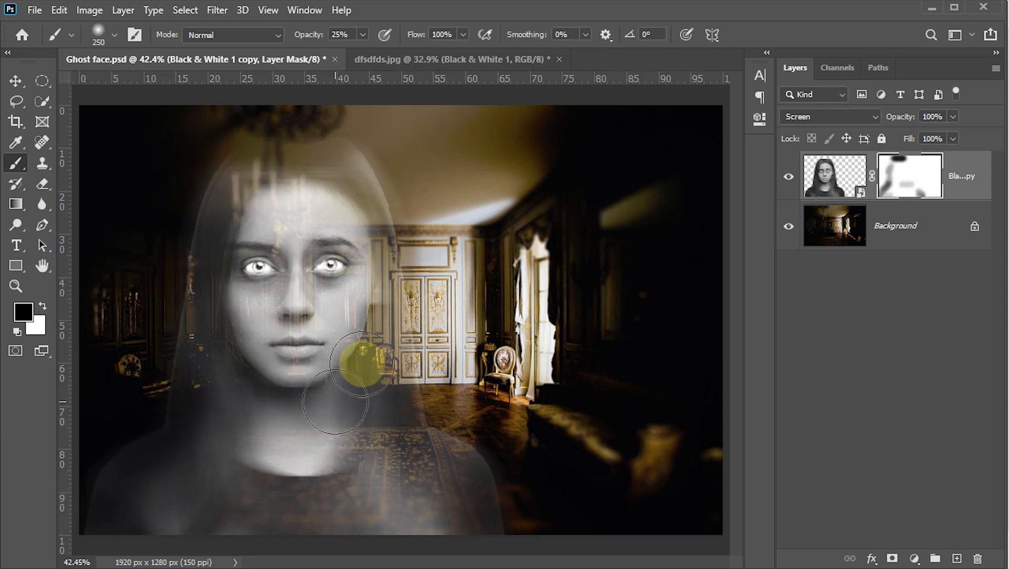
pyautogui.moveTo(329, 470)
pyautogui.mouseDown()
pyautogui.moveTo(407, 470)
pyautogui.moveTo(350, 493)
pyautogui.moveTo(530, 530)
pyautogui.moveTo(480, 456)
pyautogui.moveTo(505, 466)
pyautogui.mouseUp()
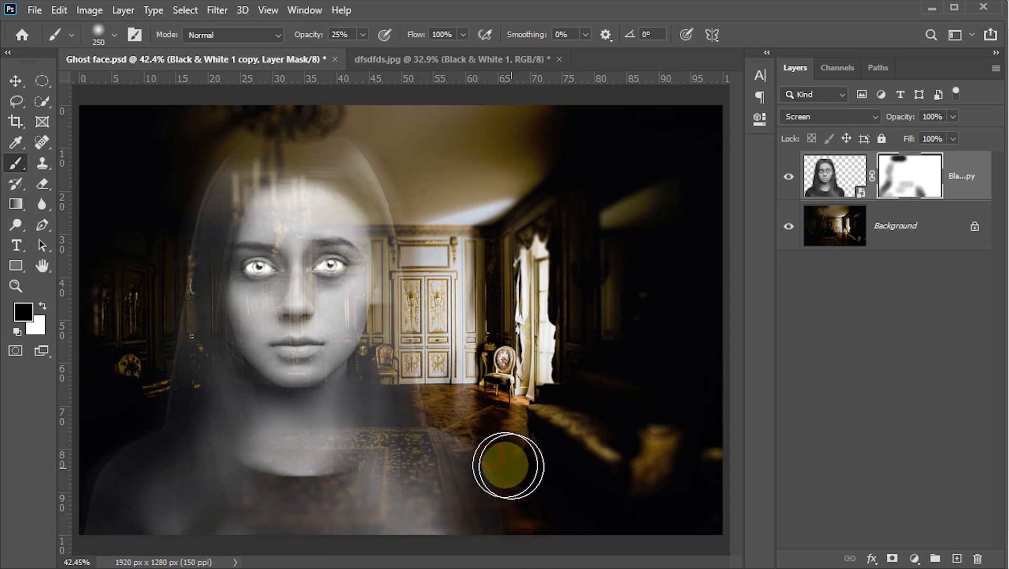
pyautogui.moveTo(194, 160)
pyautogui.mouseDown()
pyautogui.moveTo(166, 300)
pyautogui.moveTo(196, 176)
pyautogui.moveTo(176, 240)
pyautogui.moveTo(192, 206)
pyautogui.moveTo(179, 301)
pyautogui.moveTo(150, 362)
pyautogui.moveTo(182, 405)
pyautogui.moveTo(221, 431)
pyautogui.moveTo(308, 416)
pyautogui.moveTo(444, 422)
pyautogui.mouseUp()
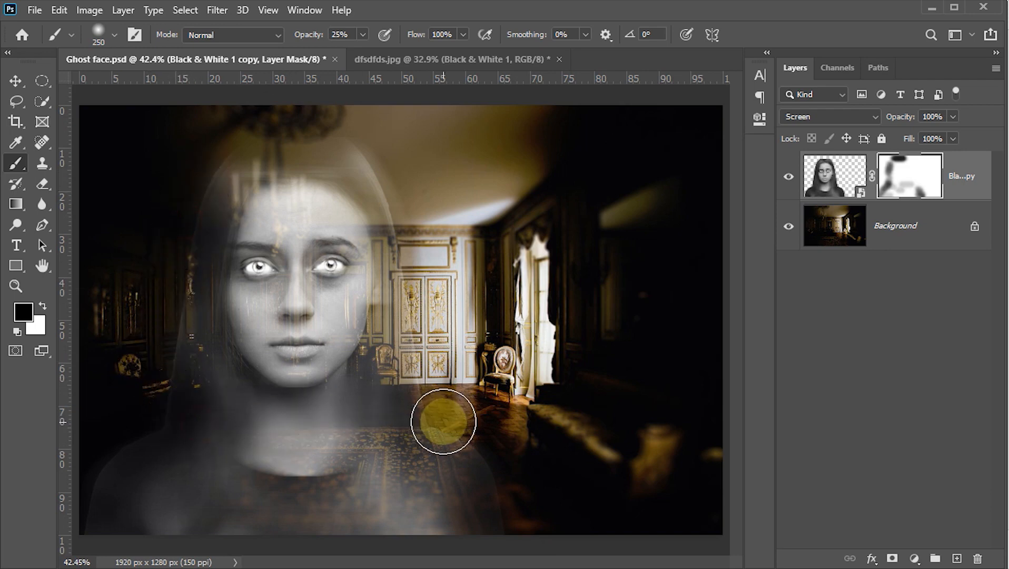
# Duplicate the masked ghost layer and set the lower copy's blend mode to Color Dodge
pyautogui.hotkey('ctrl', 'j')
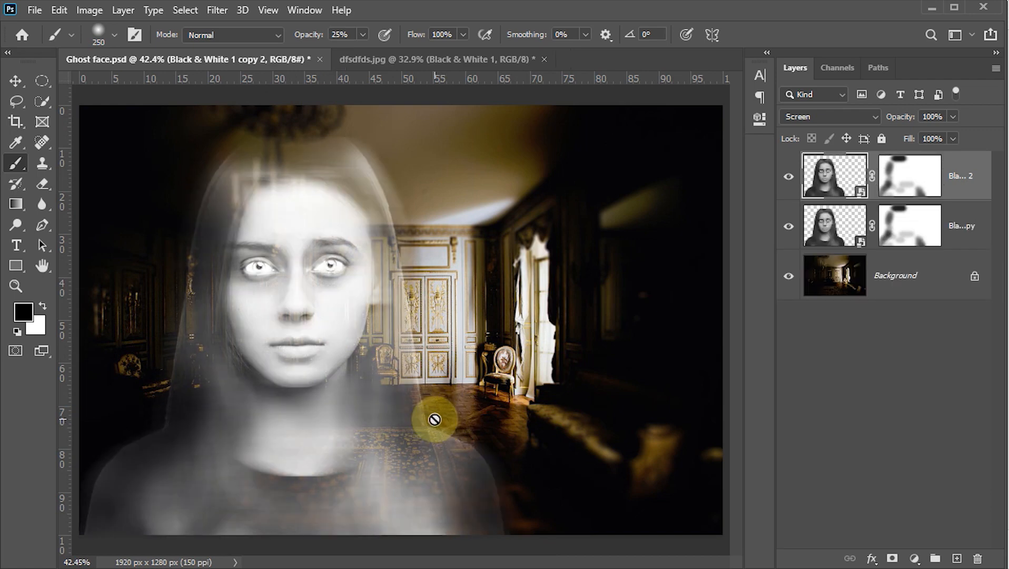
pyautogui.click(842, 223)
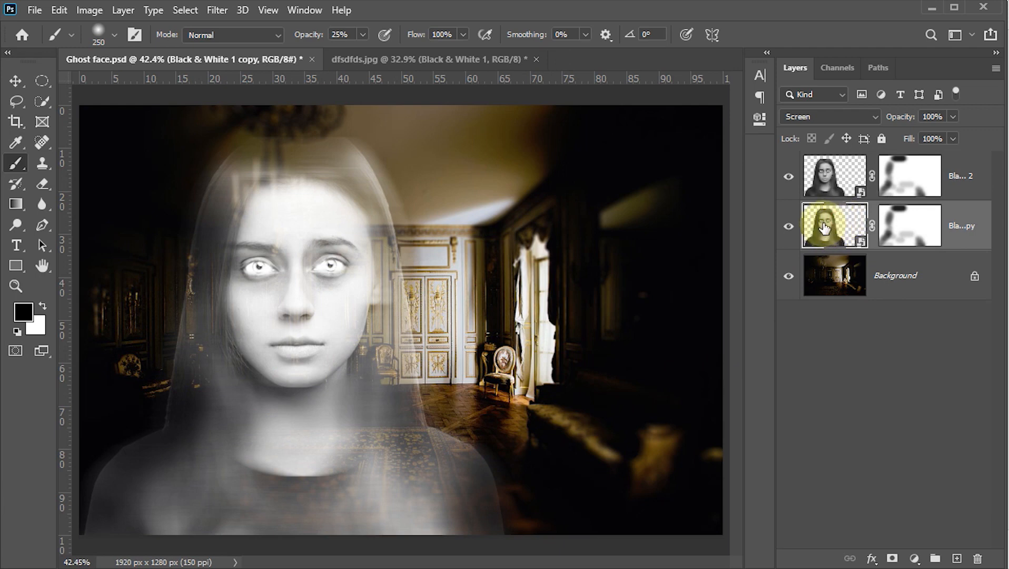
pyautogui.click(875, 116)
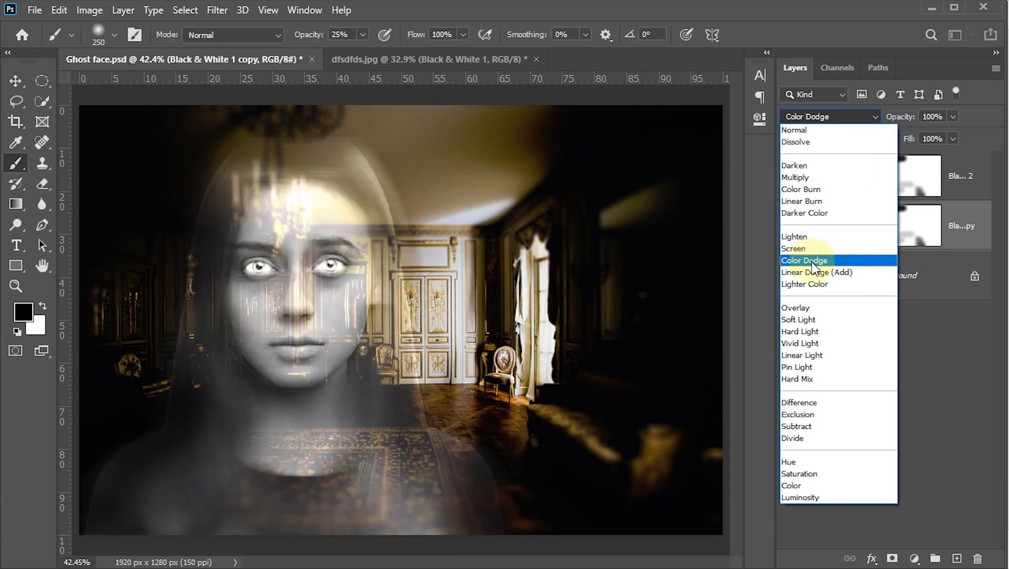
pyautogui.click(814, 261)
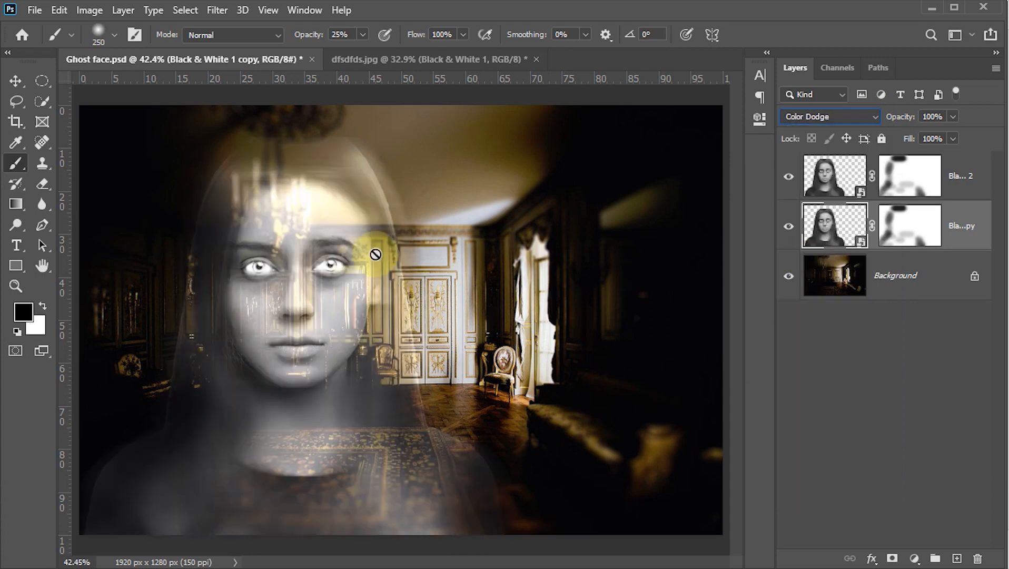
pyautogui.press('v')
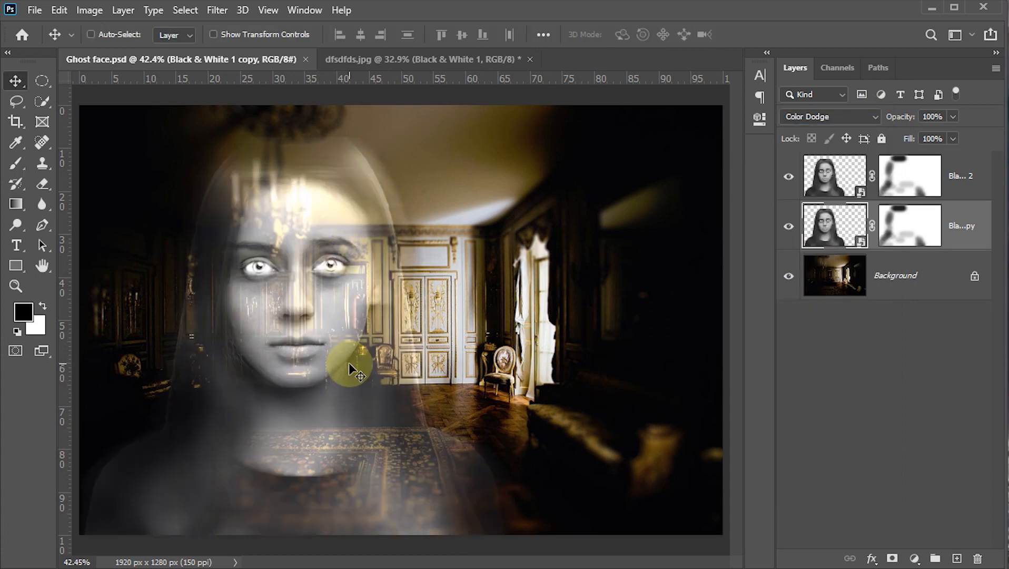
# Add a Solid Color fill layer with the green colour #176a23 above the upper ghost layer
pyautogui.click(829, 178)
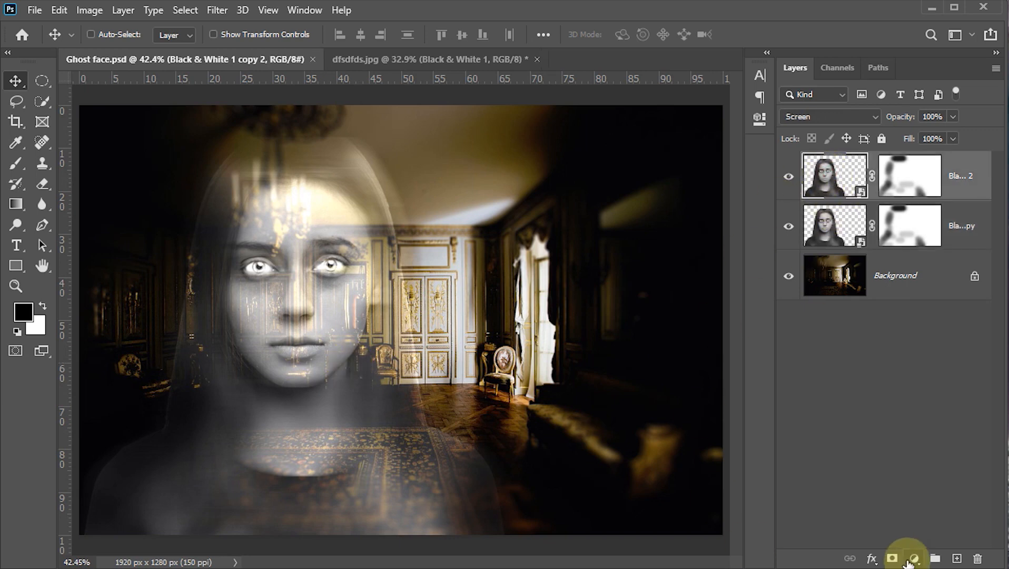
pyautogui.click(915, 560)
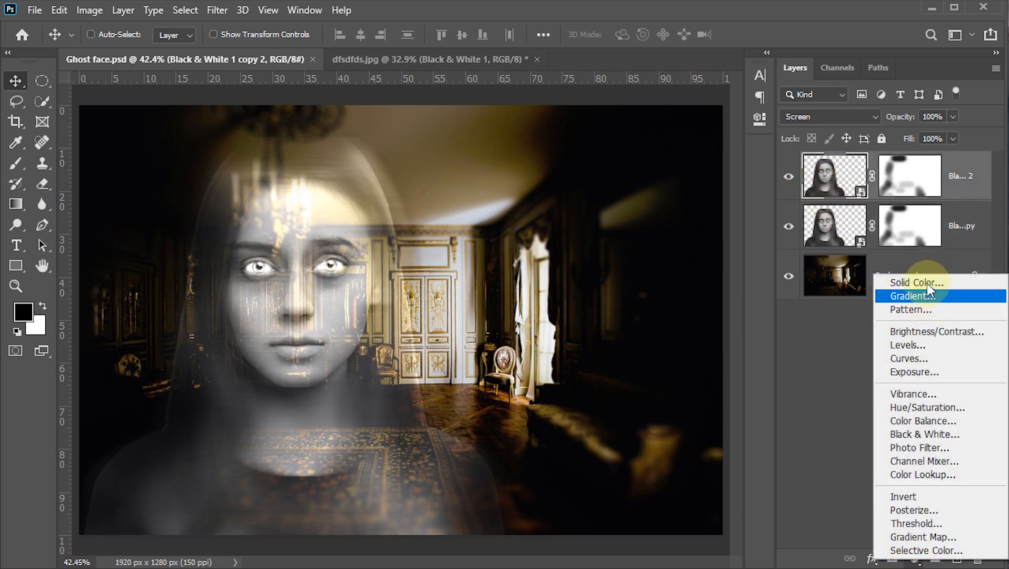
pyautogui.click(927, 283)
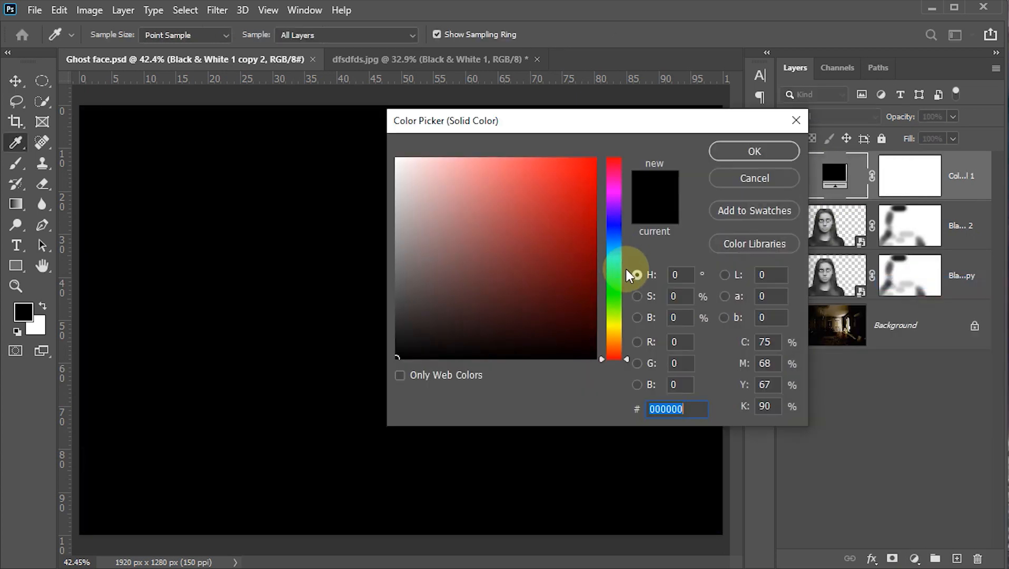
pyautogui.moveTo(627, 274); pyautogui.dragTo(626, 284)
pyautogui.click(560, 261)
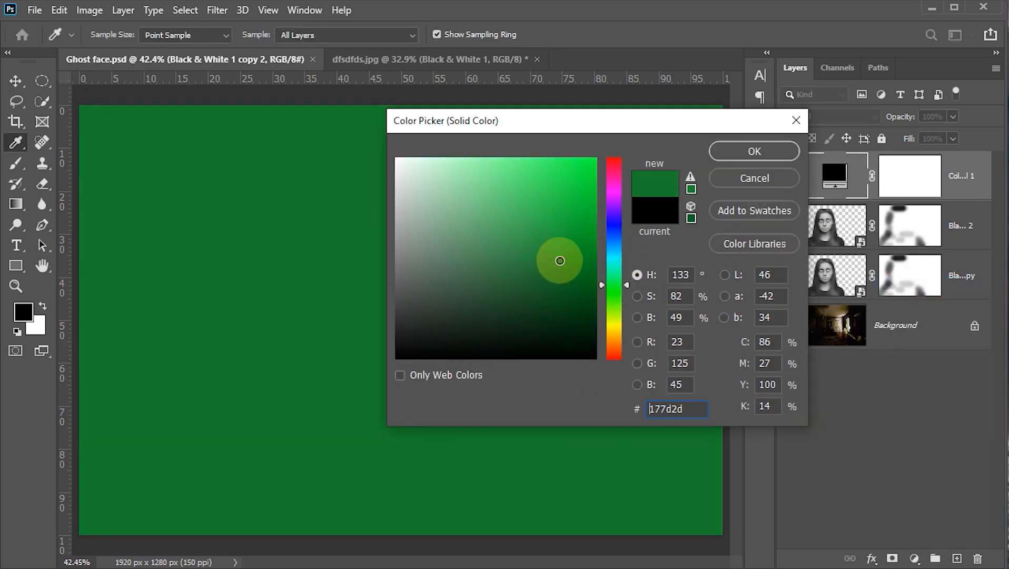
pyautogui.doubleClick(689, 408)
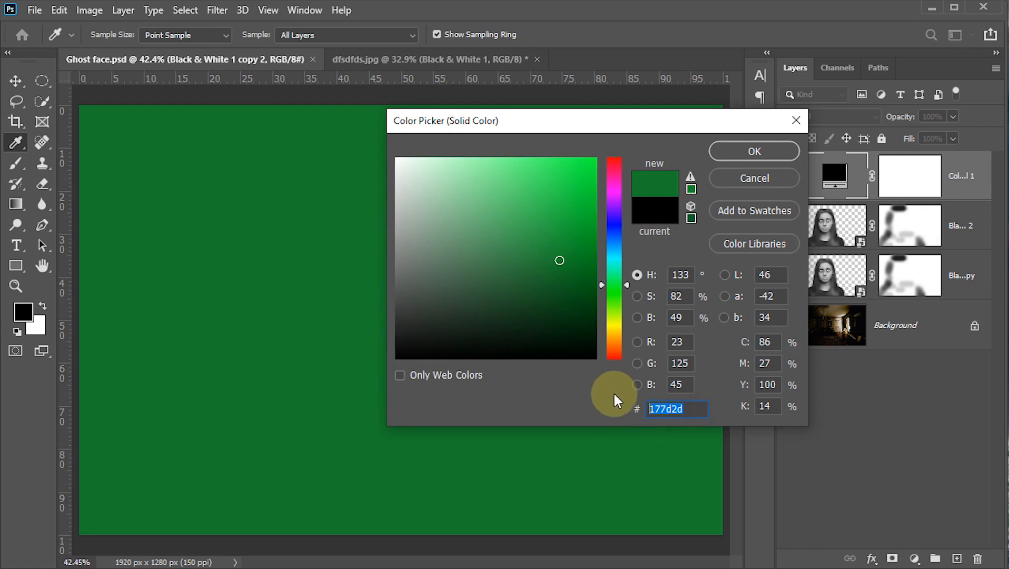
pyautogui.write('176')
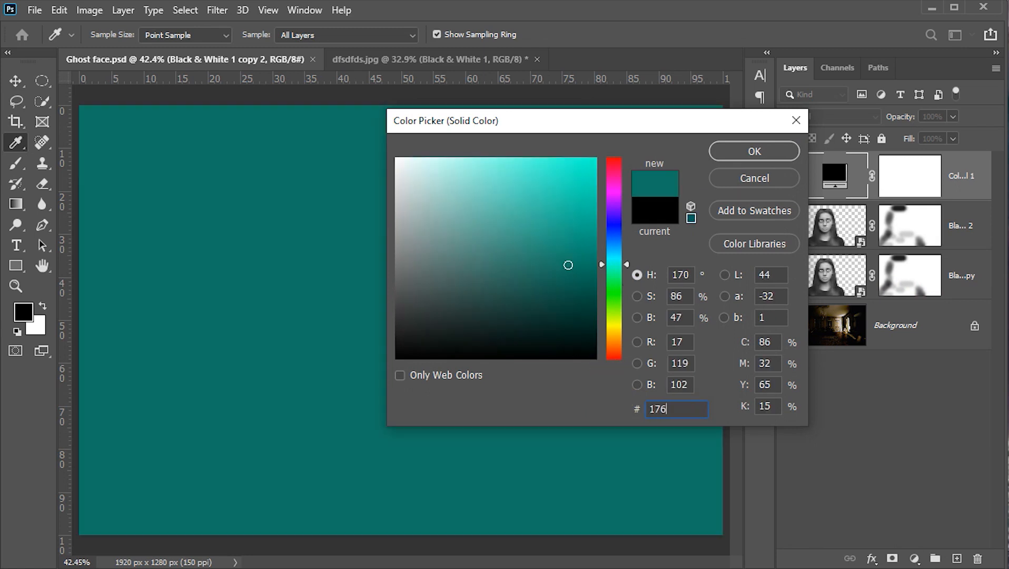
pyautogui.write('a23')
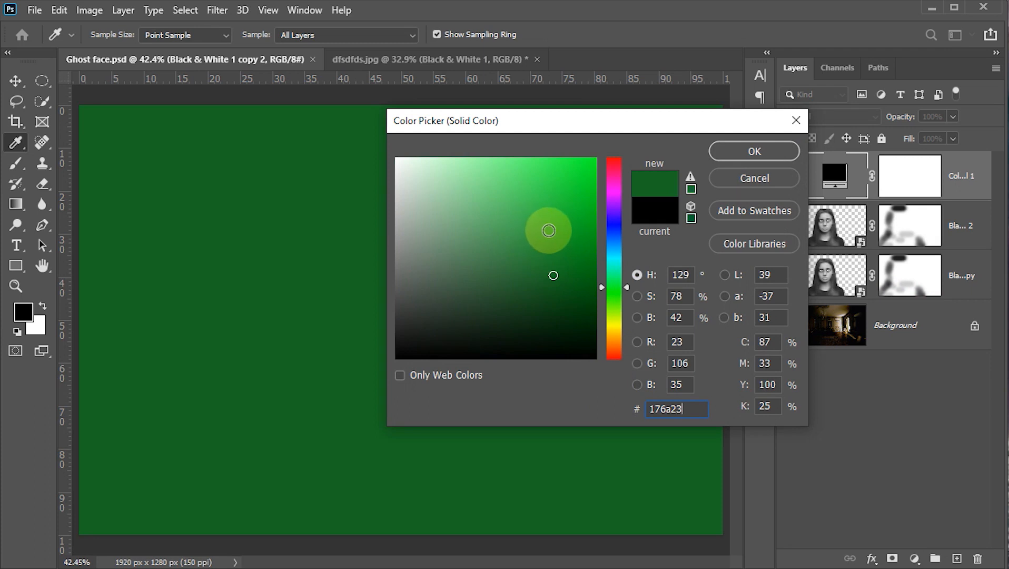
pyautogui.click(753, 151)
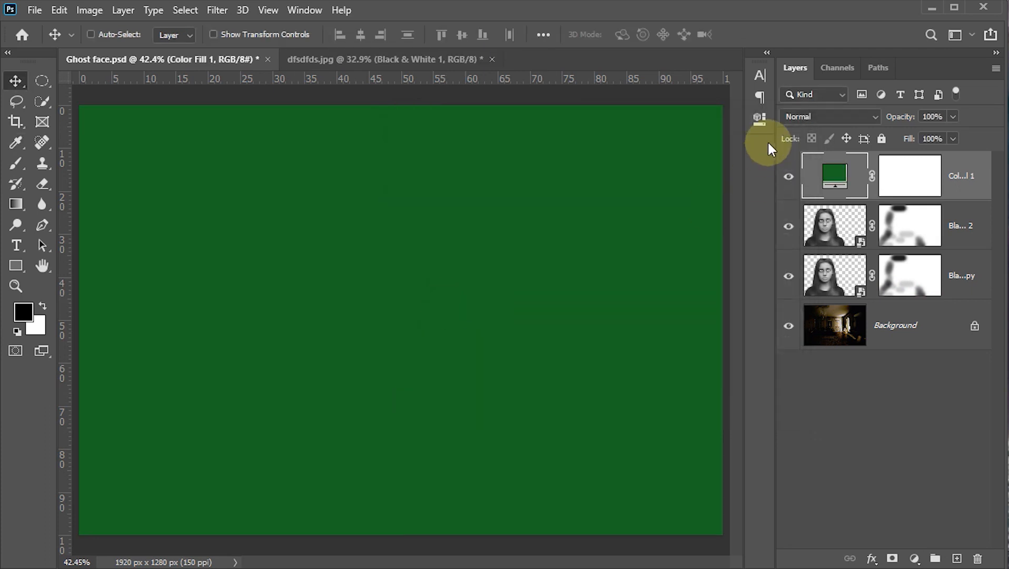
# Set the green fill layer to Soft Light, clip it to the ghost layer below, and save the document
pyautogui.click(853, 116)
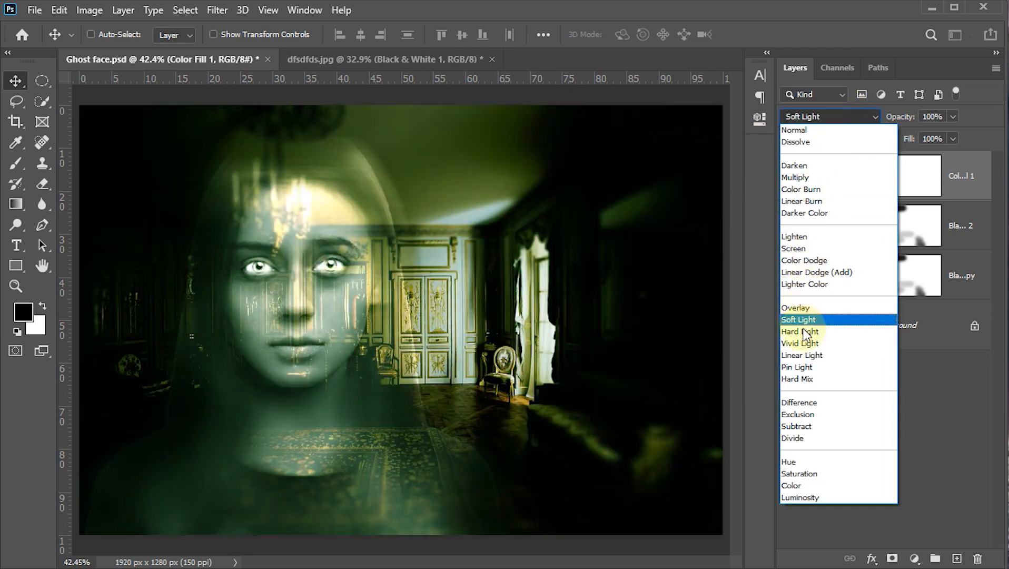
pyautogui.click(801, 319)
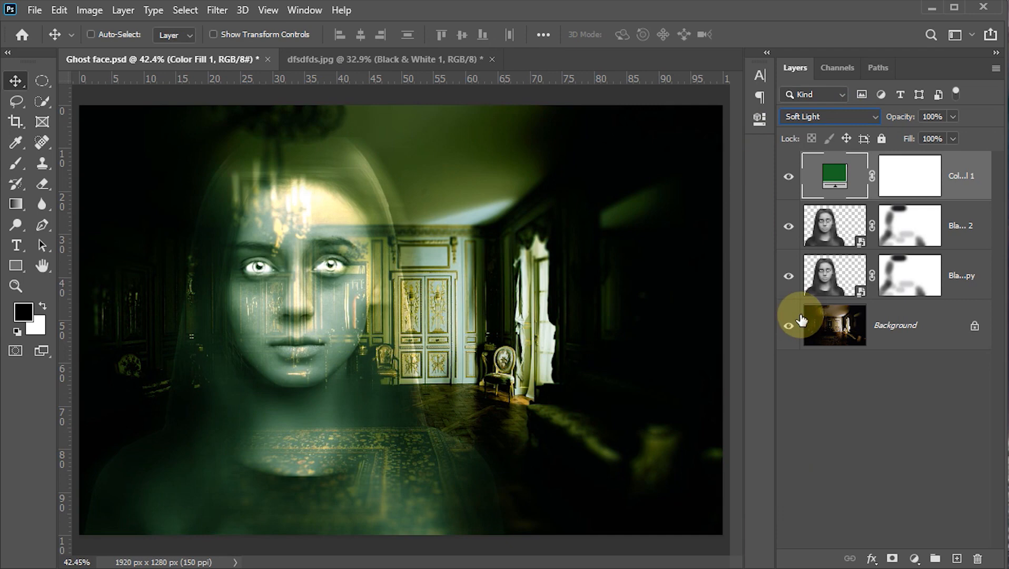
pyautogui.keyDown('alt'); pyautogui.click(838, 199); pyautogui.keyUp('alt')
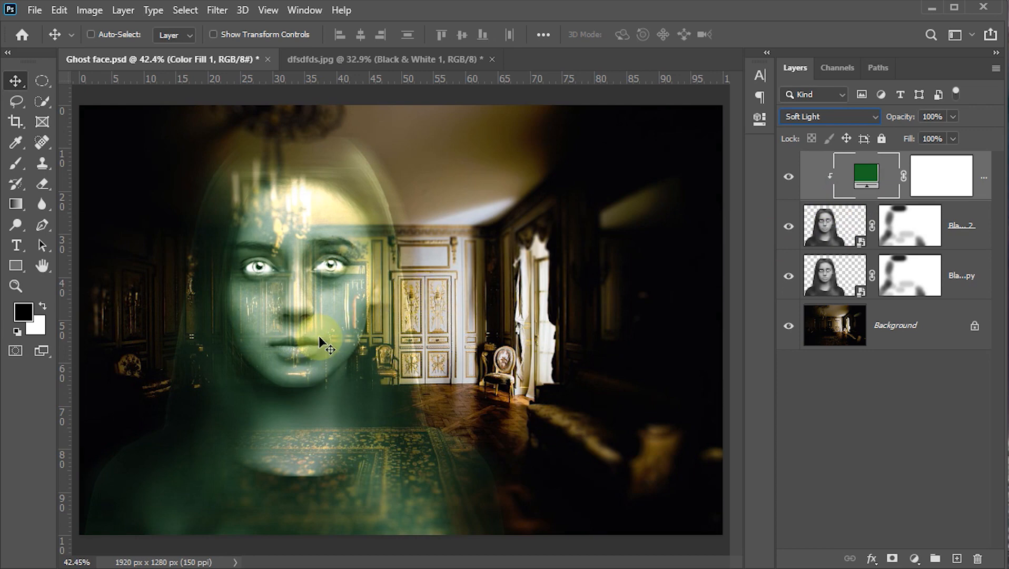
pyautogui.hotkey('ctrl', 's')
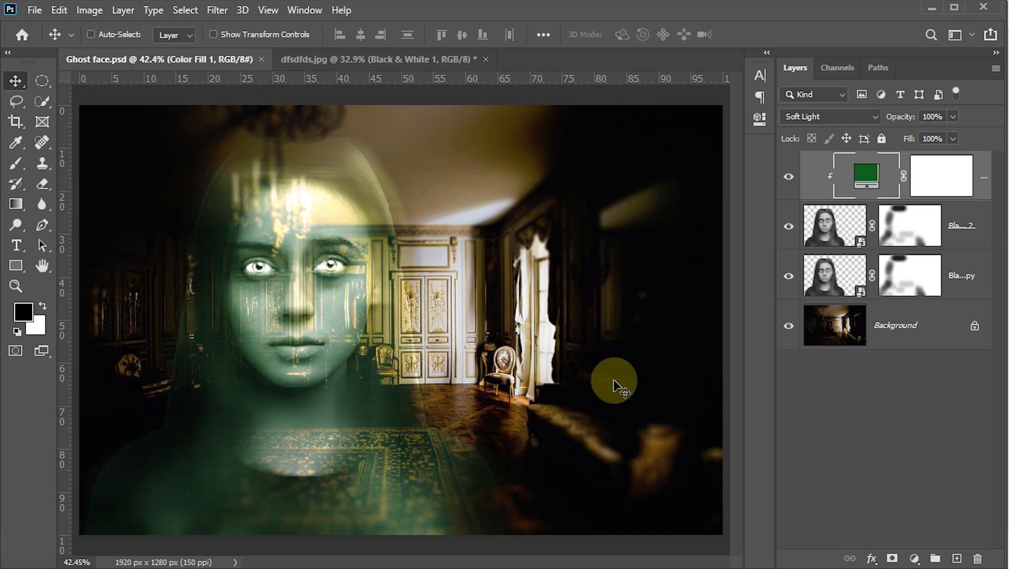
# Open the upper ghost layer's smart object and its nested blurred portrait smart object, and select the woman's photo layer
pyautogui.doubleClick(828, 235)
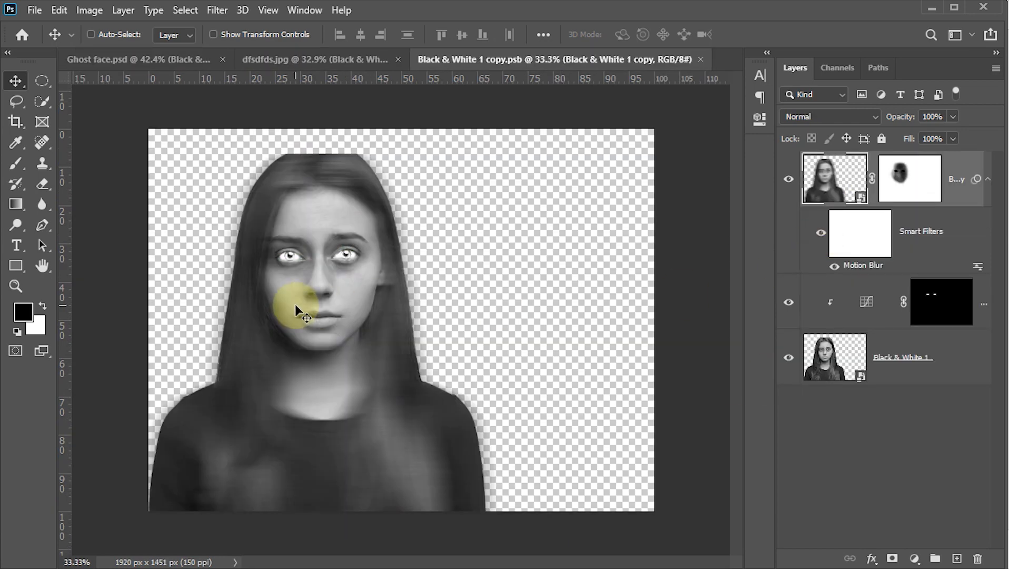
pyautogui.doubleClick(828, 187)
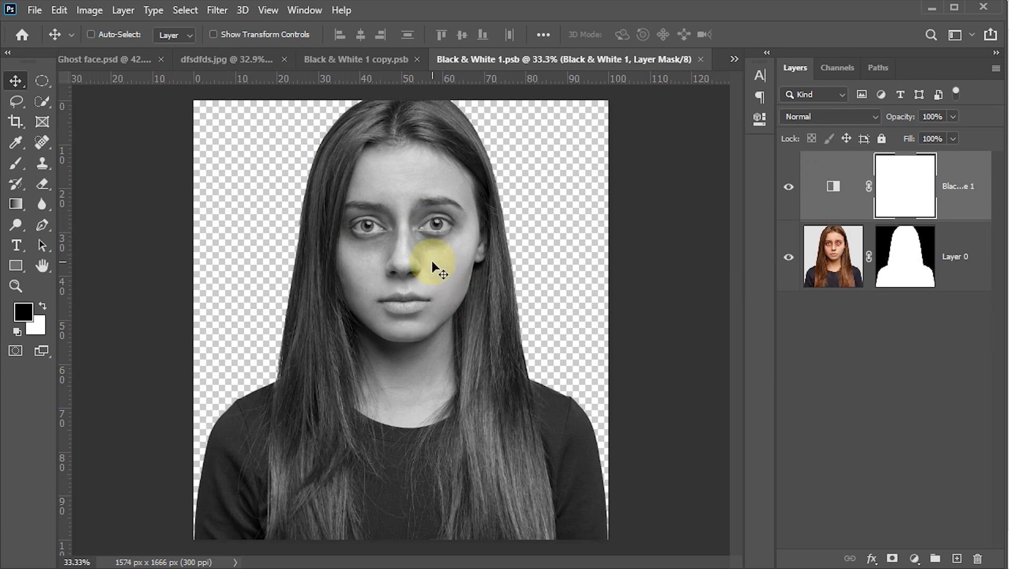
pyautogui.click(832, 263)
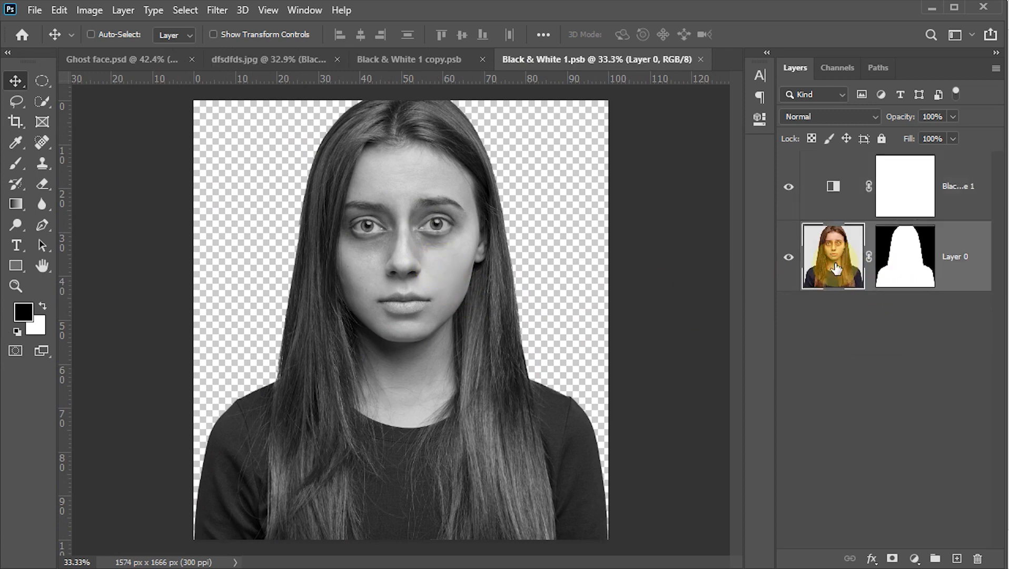
# Liquify the woman's eyebrows into an angry frown, raising the outer ends and lowering the inner ends, with a 60 to 90 brush at pressure 59
pyautogui.click(216, 11)
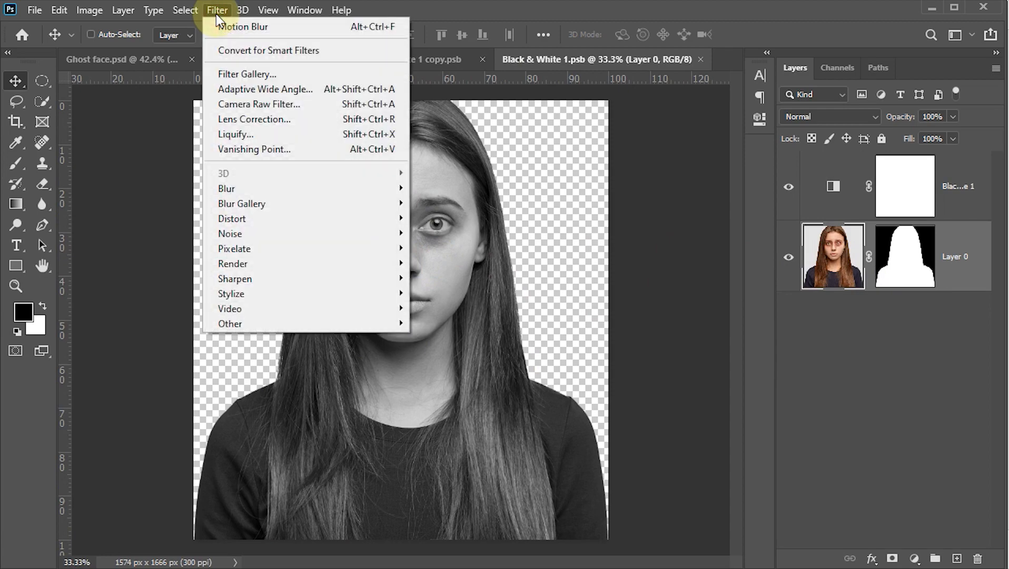
pyautogui.click(243, 133)
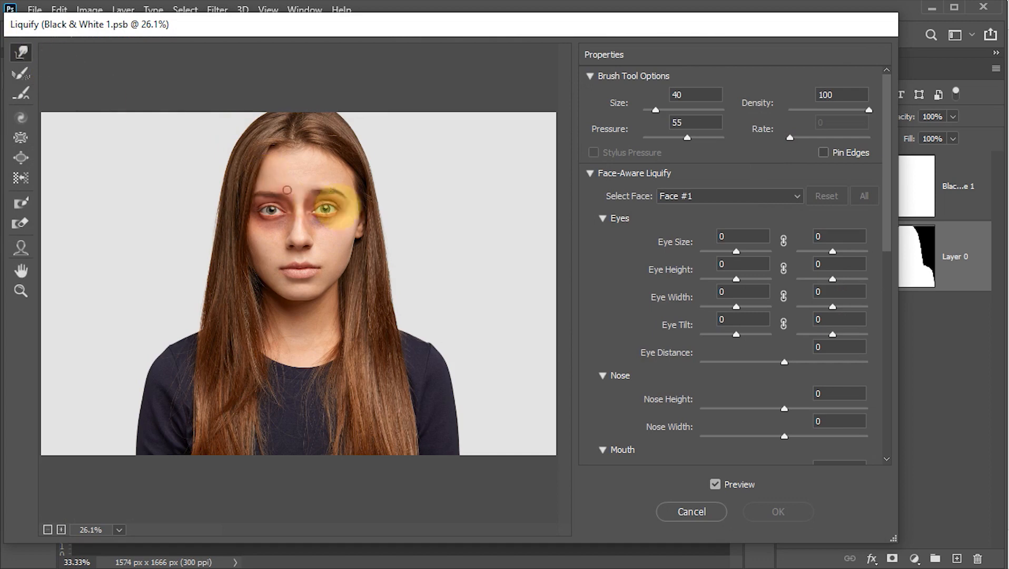
pyautogui.scroll(1, 253, 192)
pyautogui.scroll(5, 253, 192)
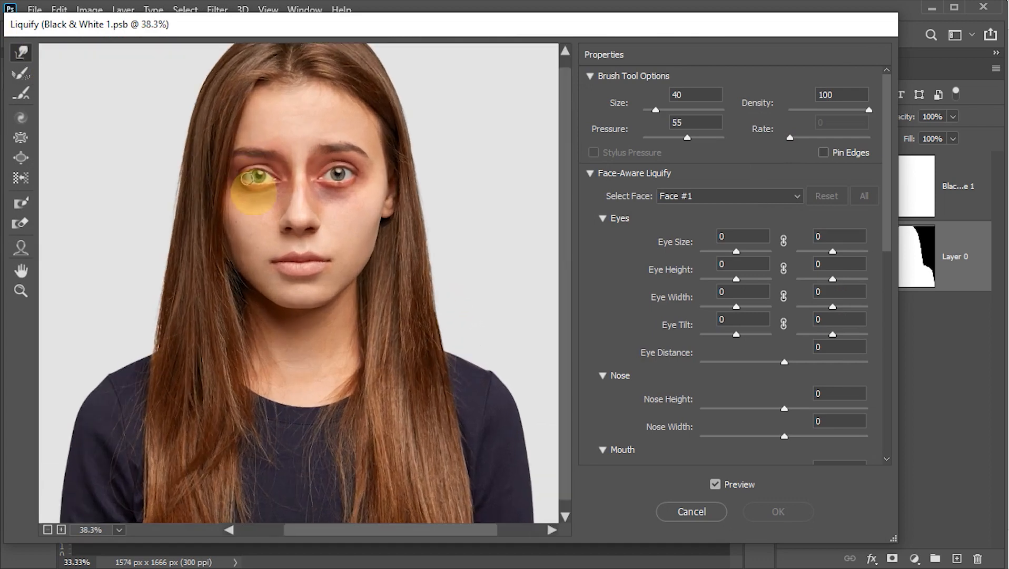
pyautogui.scroll(2, 334, 222)
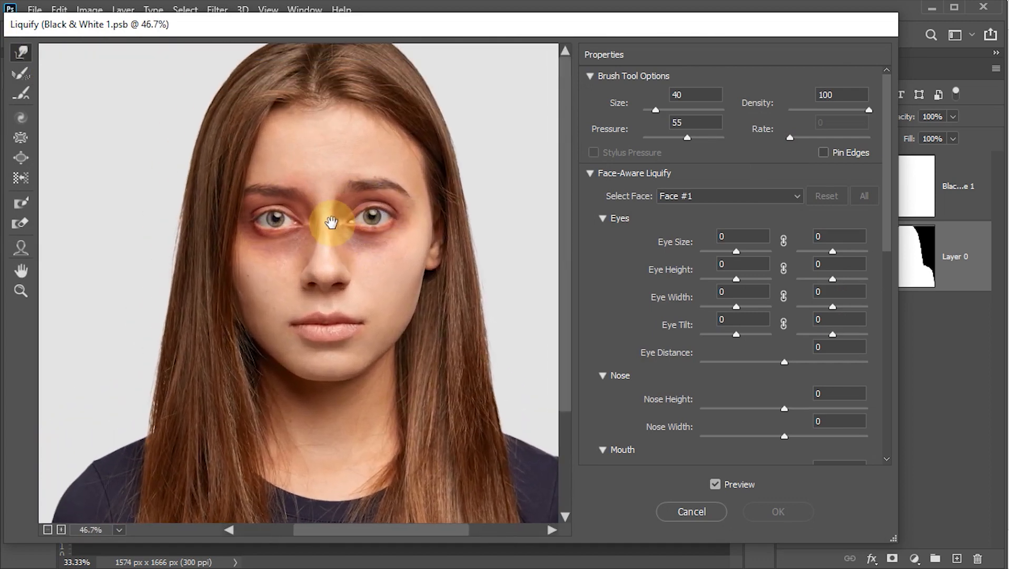
pyautogui.scroll(1, 335, 222)
pyautogui.moveTo(328, 182); pyautogui.dragTo(288, 230)
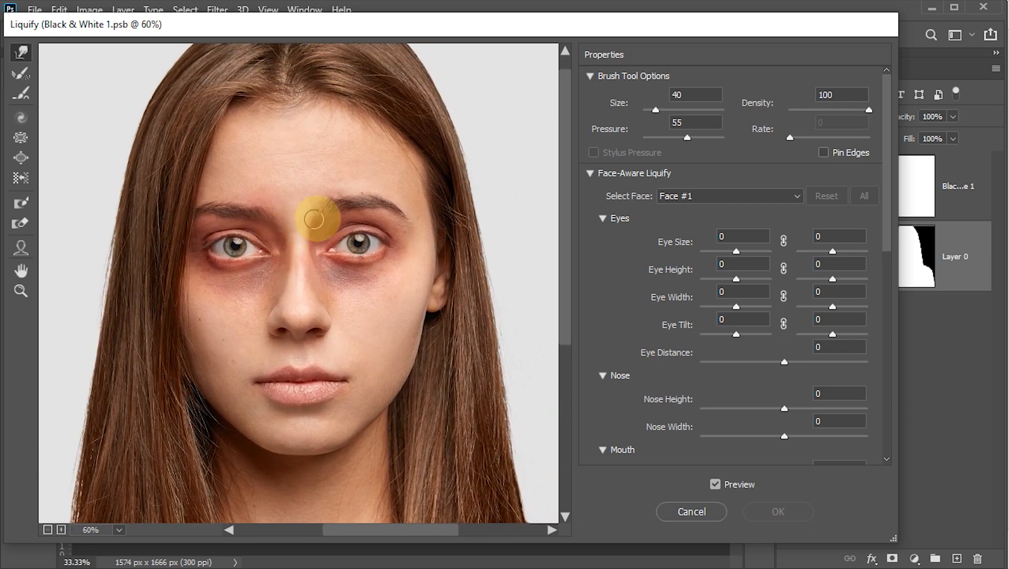
pyautogui.press(']')
pyautogui.press(']')
pyautogui.press(']')
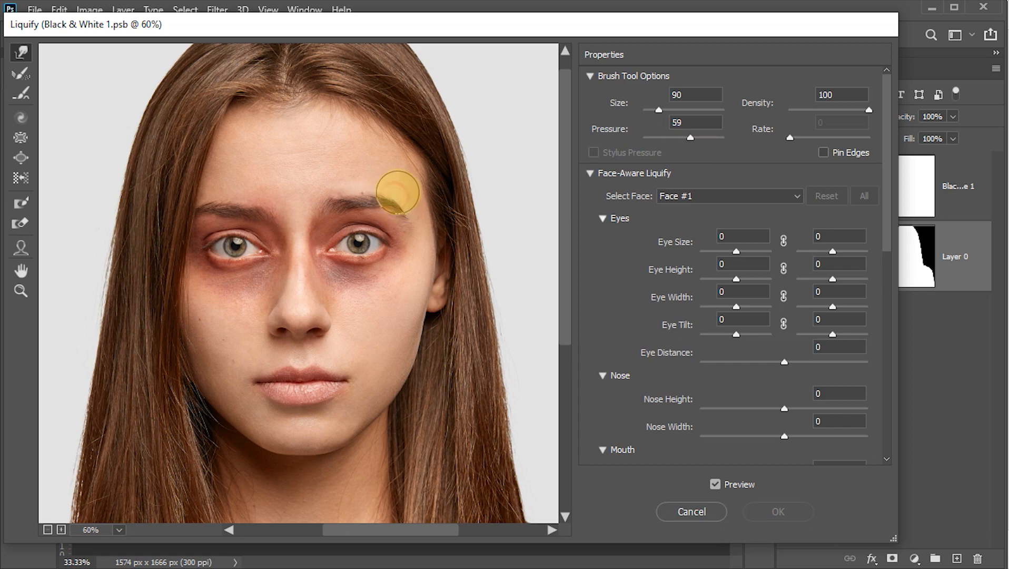
pyautogui.moveTo(398, 193)
pyautogui.mouseDown()
pyautogui.moveTo(401, 205)
pyautogui.moveTo(415, 201)
pyautogui.mouseUp()
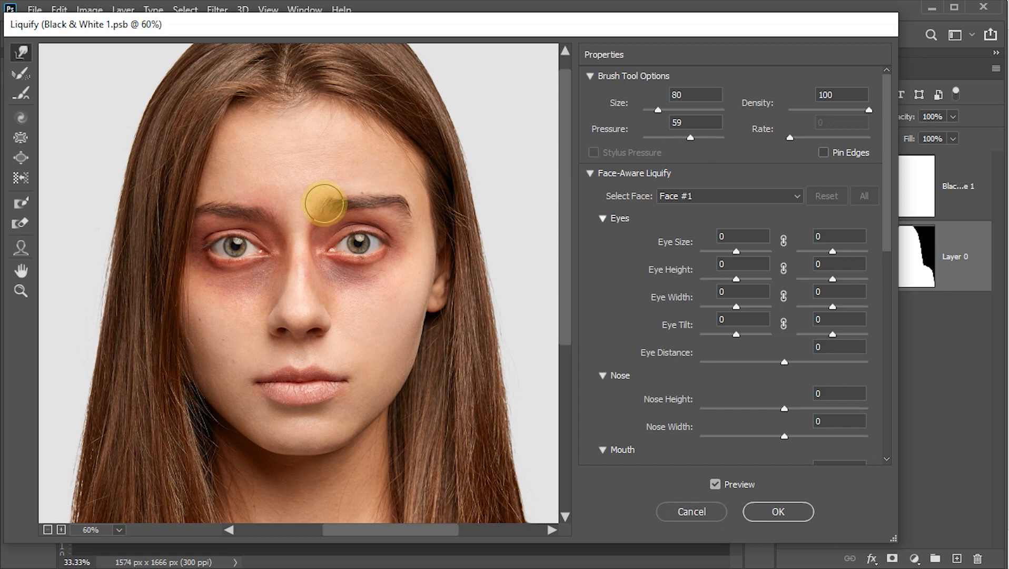
pyautogui.moveTo(320, 208)
pyautogui.mouseDown()
pyautogui.moveTo(315, 218)
pyautogui.moveTo(318, 205)
pyautogui.moveTo(301, 227)
pyautogui.moveTo(316, 212)
pyautogui.moveTo(269, 212)
pyautogui.moveTo(291, 221)
pyautogui.moveTo(216, 195)
pyautogui.mouseUp()
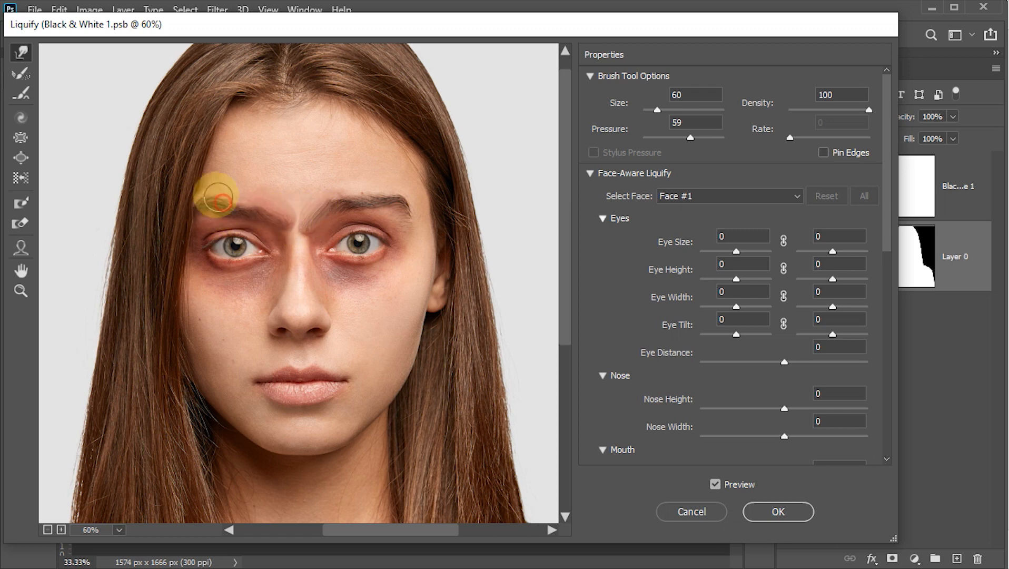
# Stretch the outer corners of both eyes outward with a 70 brush and refine the inner end of one eyebrow
pyautogui.moveTo(216, 252); pyautogui.dragTo(208, 254)
pyautogui.press(']')
pyautogui.moveTo(383, 243); pyautogui.dragTo(394, 241)
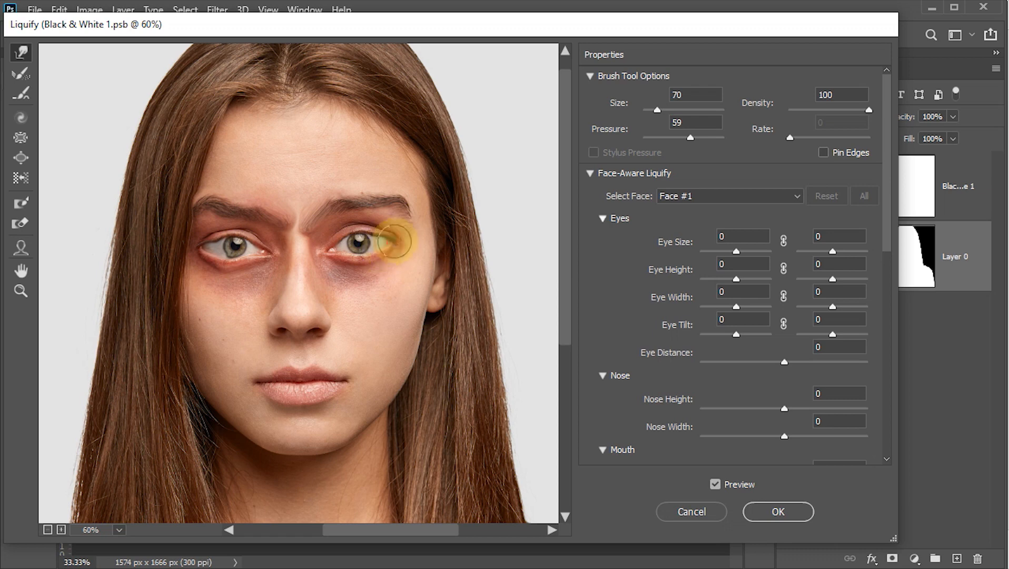
pyautogui.press('[')
pyautogui.moveTo(280, 215); pyautogui.dragTo(286, 217)
pyautogui.press(']')
# Distort the nose, mouth corners and one inner eye corner with a 70 brush, and apply the Liquify filter
pyautogui.moveTo(302, 322)
pyautogui.mouseDown()
pyautogui.moveTo(298, 337)
pyautogui.moveTo(279, 330)
pyautogui.mouseUp()
pyautogui.moveTo(345, 386); pyautogui.dragTo(353, 388)
pyautogui.moveTo(252, 389); pyautogui.dragTo(244, 374)
pyautogui.moveTo(345, 384); pyautogui.dragTo(353, 397)
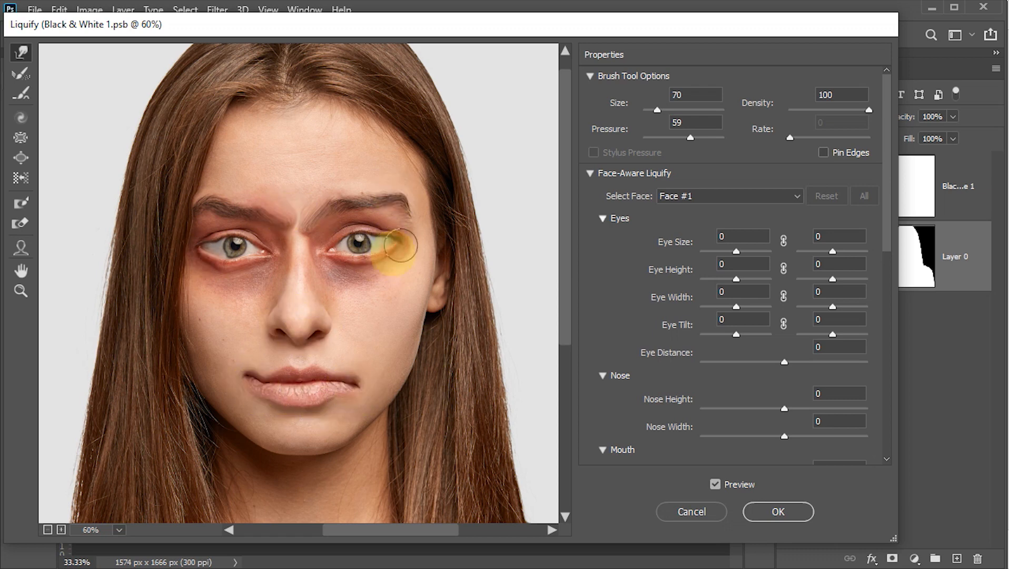
pyautogui.moveTo(320, 242); pyautogui.dragTo(309, 249)
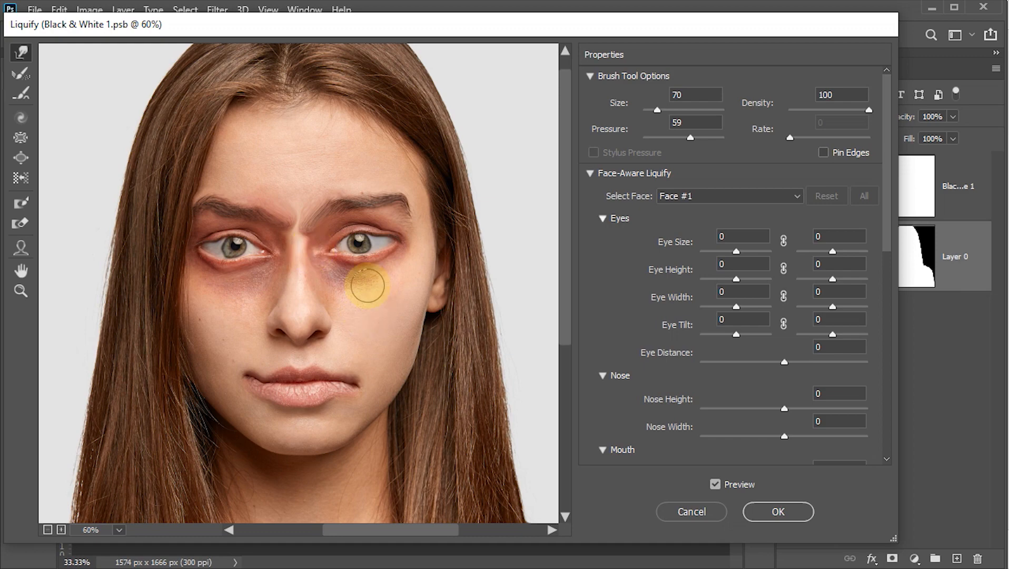
pyautogui.click(799, 513)
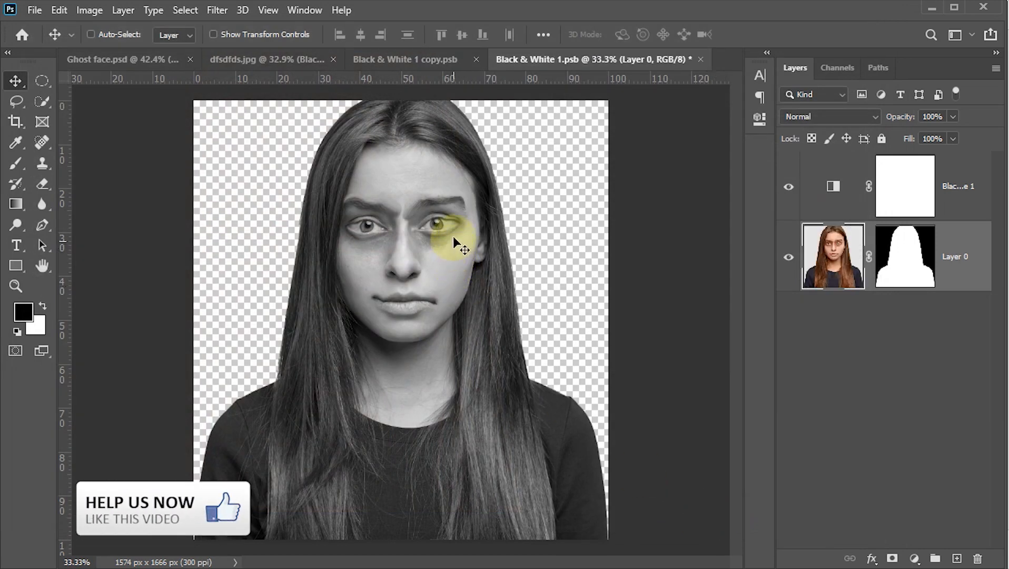
# Save and close both nested portrait smart objects to update the ghost in Ghost face.psd, and save that document
pyautogui.click(701, 59)
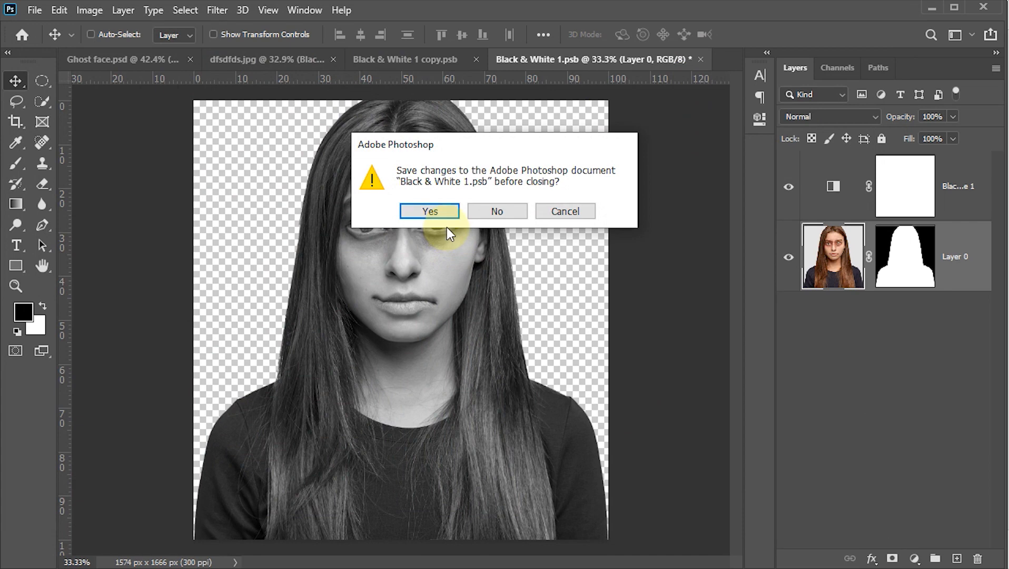
pyautogui.click(438, 212)
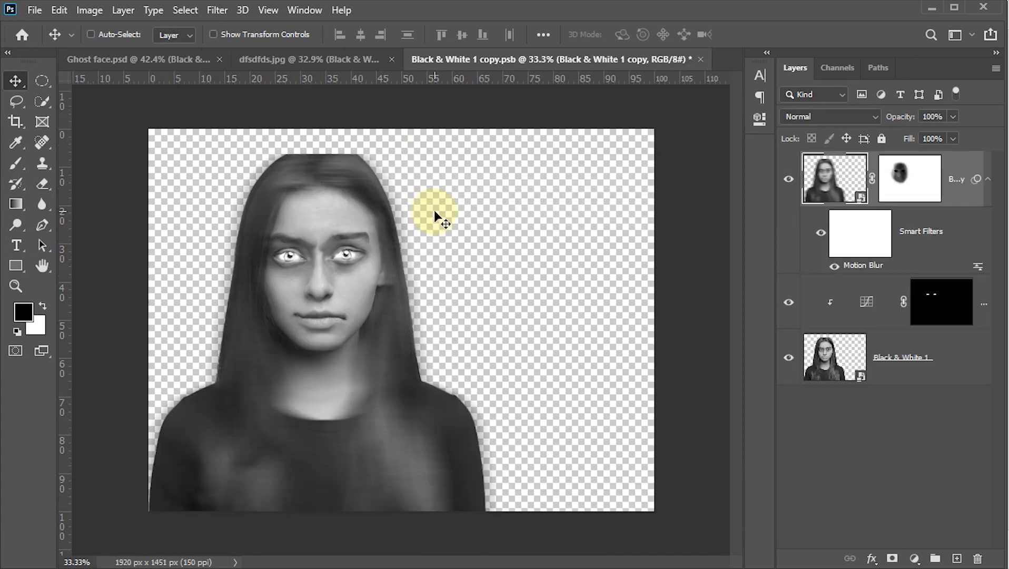
pyautogui.click(700, 59)
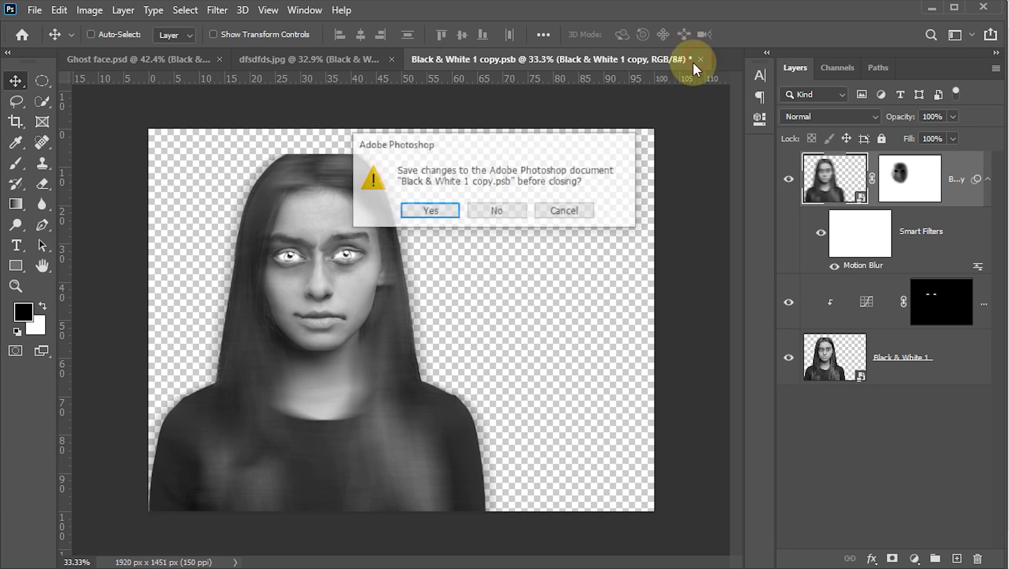
pyautogui.click(447, 212)
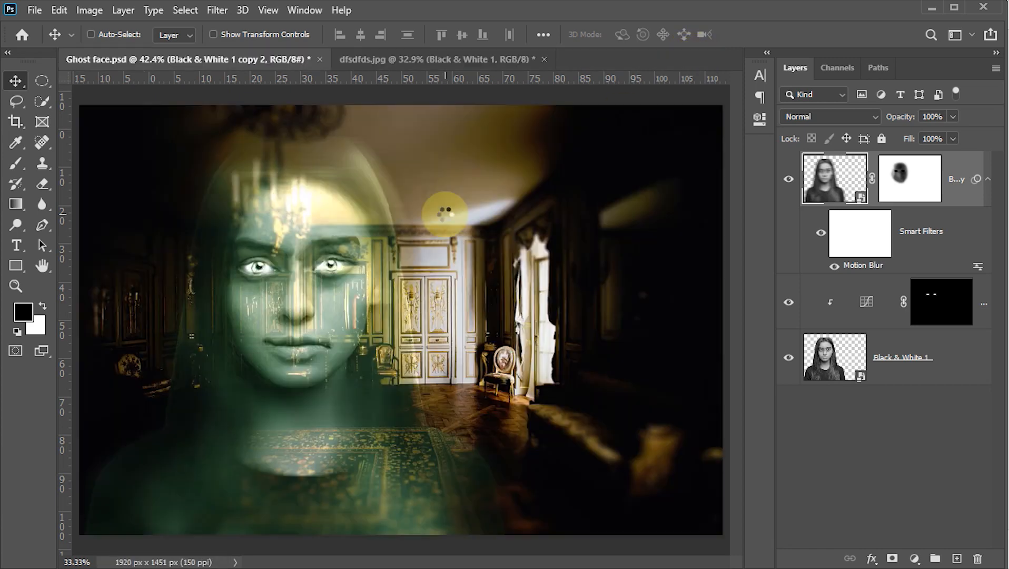
pyautogui.hotkey('ctrl', 's')
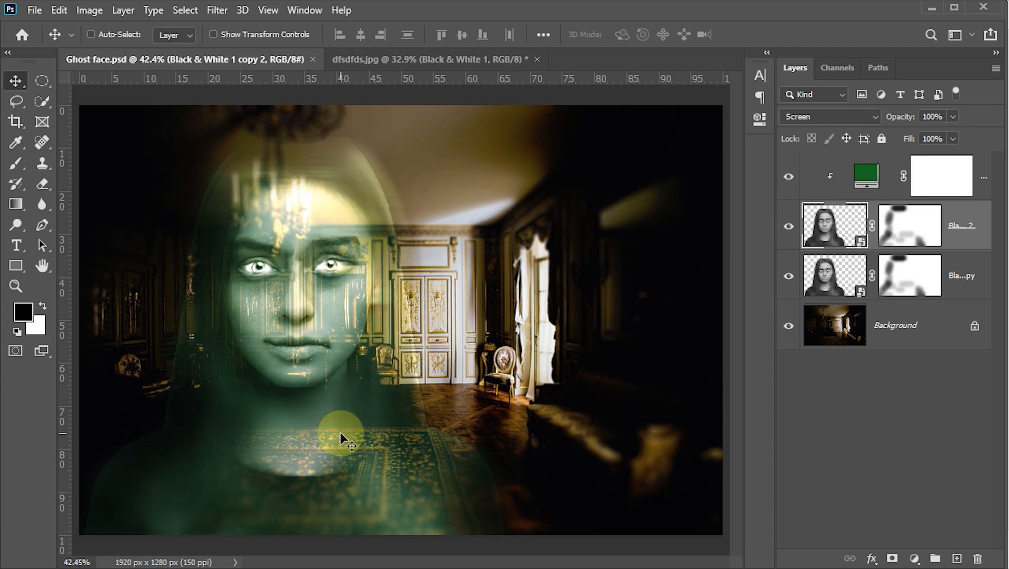
# Scale both ghost layers together to 117.28% and reposition them with their centre at X 576.50 px, Y 877.50 px
pyautogui.keyDown('shift'); pyautogui.click(836, 275); pyautogui.keyUp('shift')
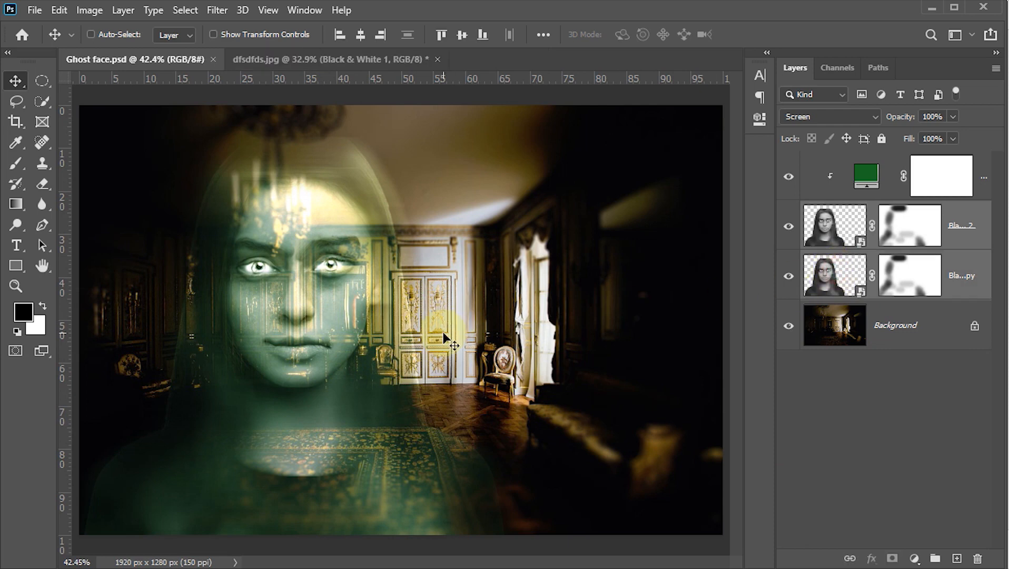
pyautogui.hotkey('ctrl', 't')
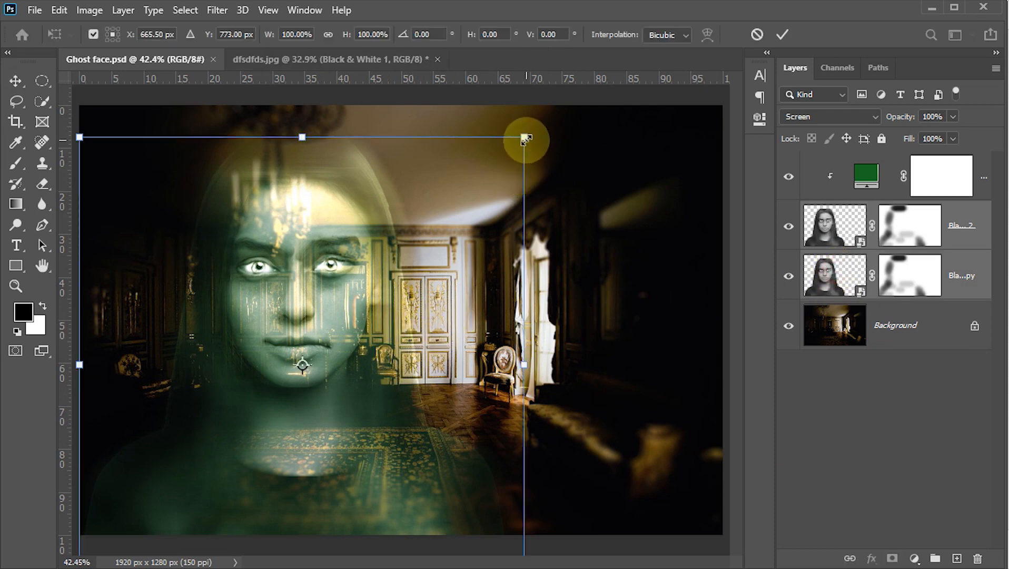
pyautogui.moveTo(525, 139); pyautogui.dragTo(672, 74)
pyautogui.moveTo(531, 198); pyautogui.dragTo(504, 295)
pyautogui.moveTo(615, 108); pyautogui.dragTo(574, 149)
pyautogui.moveTo(503, 242); pyautogui.dragTo(472, 225)
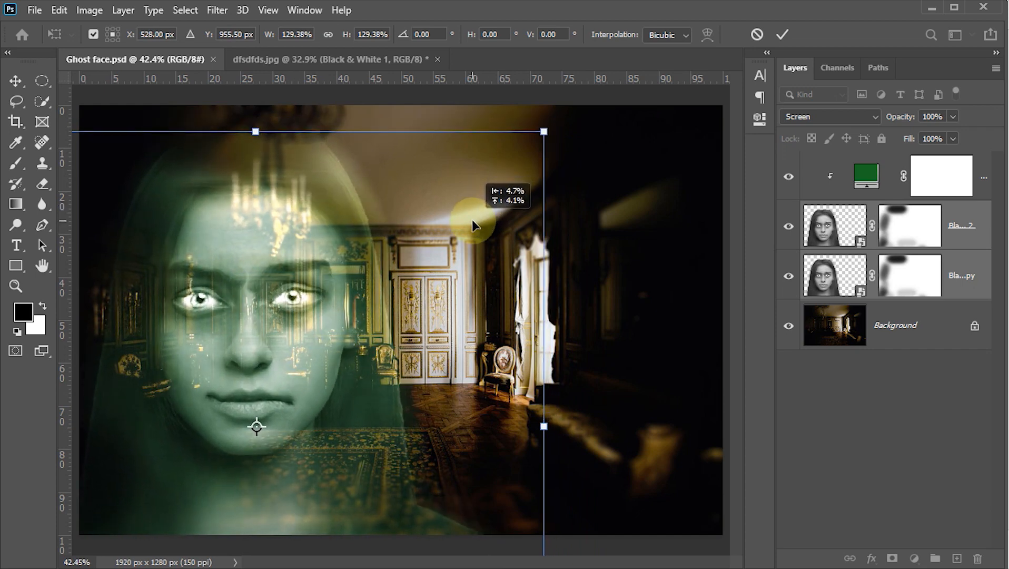
pyautogui.moveTo(545, 133); pyautogui.dragTo(518, 159)
pyautogui.click(469, 206)
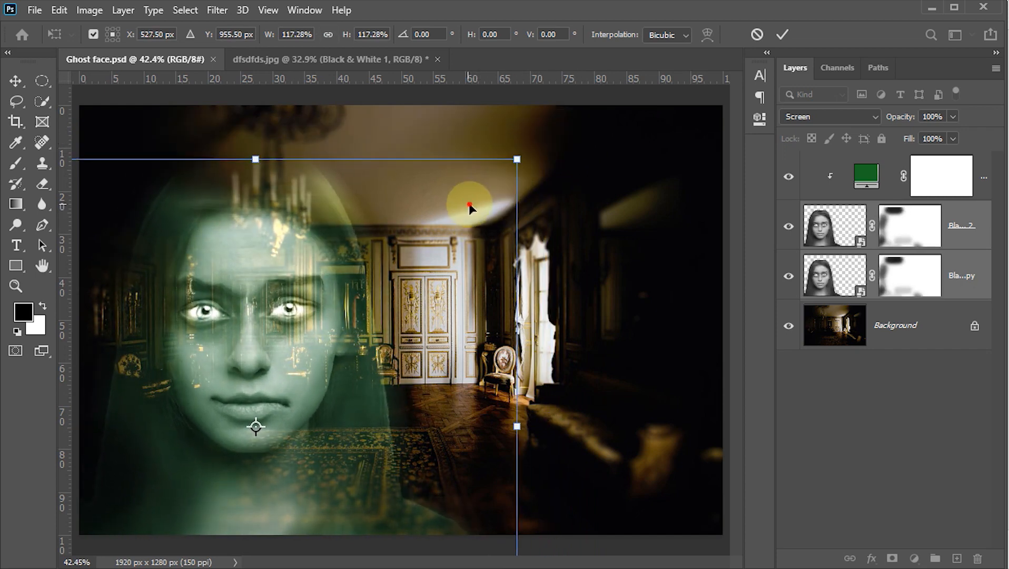
pyautogui.moveTo(469, 205); pyautogui.dragTo(484, 176)
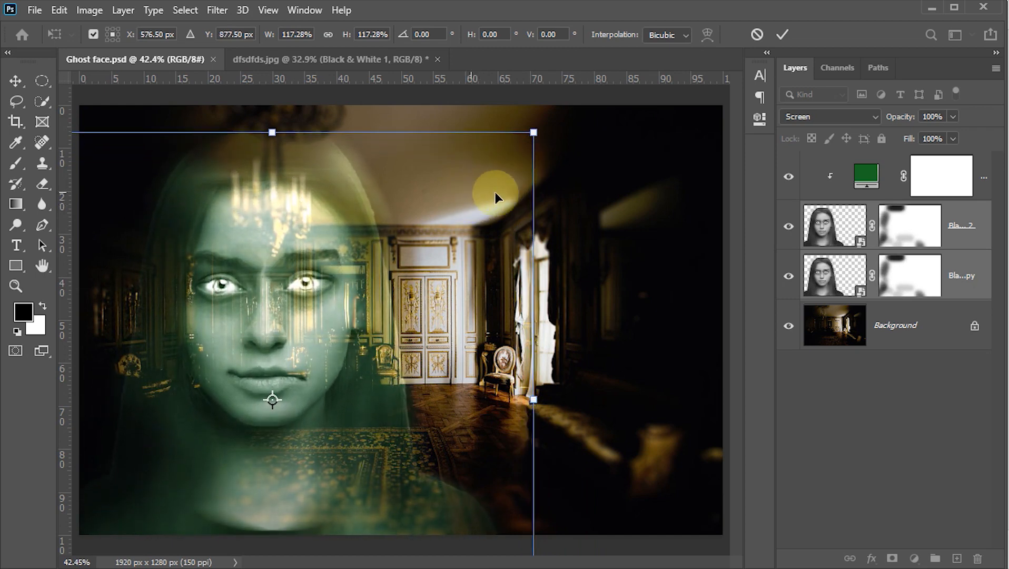
pyautogui.click(784, 32)
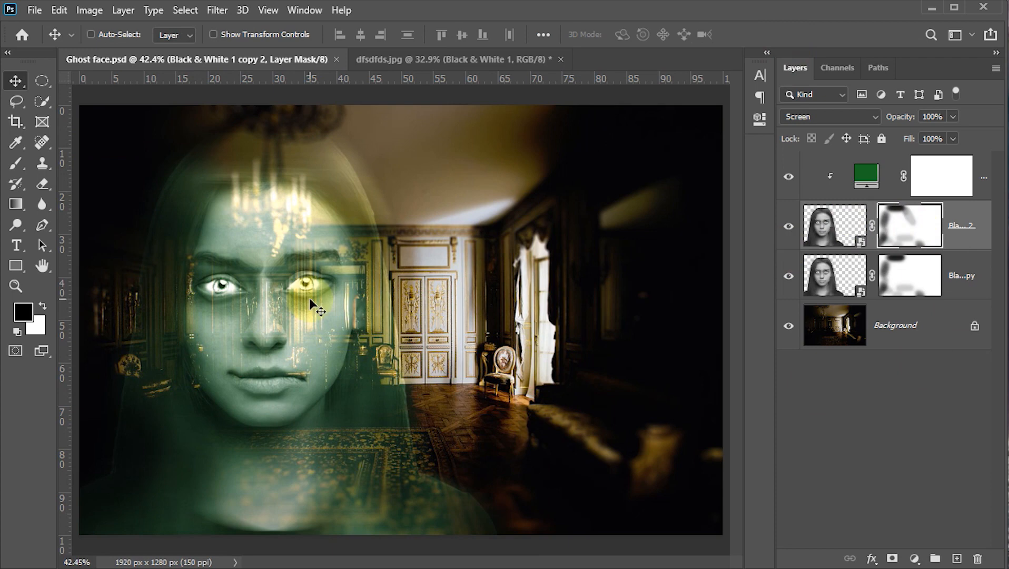
# Fade the ghost's hair edge on the dark wall side by painting black at 30% opacity on the upper ghost layer's mask, with a 250 to 175 brush
pyautogui.press('b')
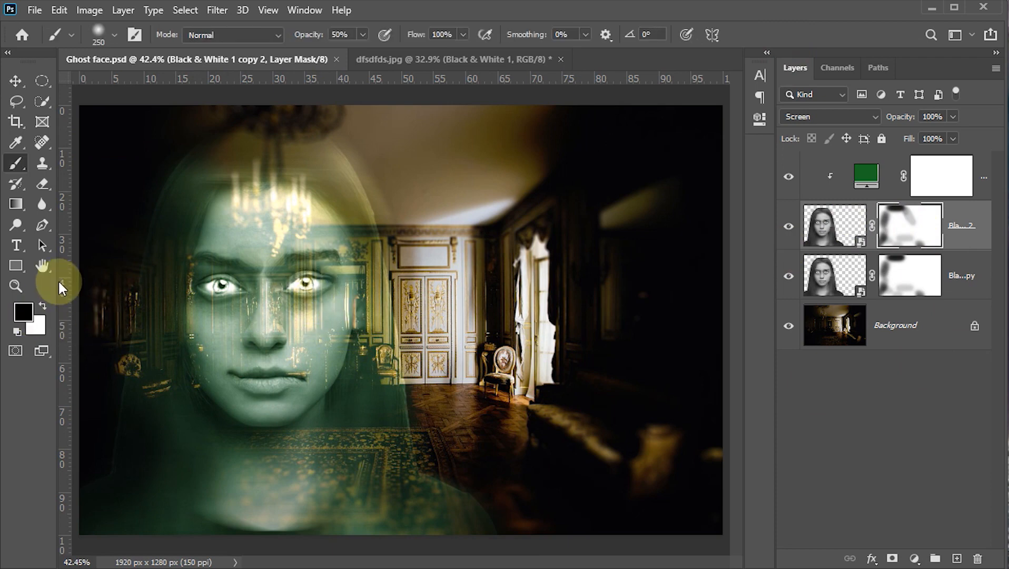
pyautogui.click(348, 35)
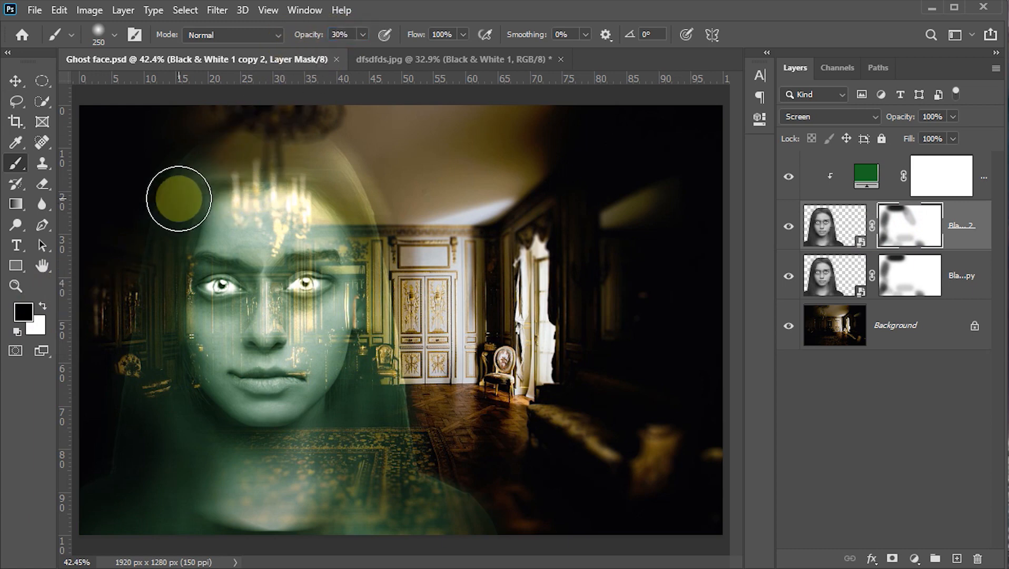
pyautogui.moveTo(163, 171); pyautogui.dragTo(142, 226)
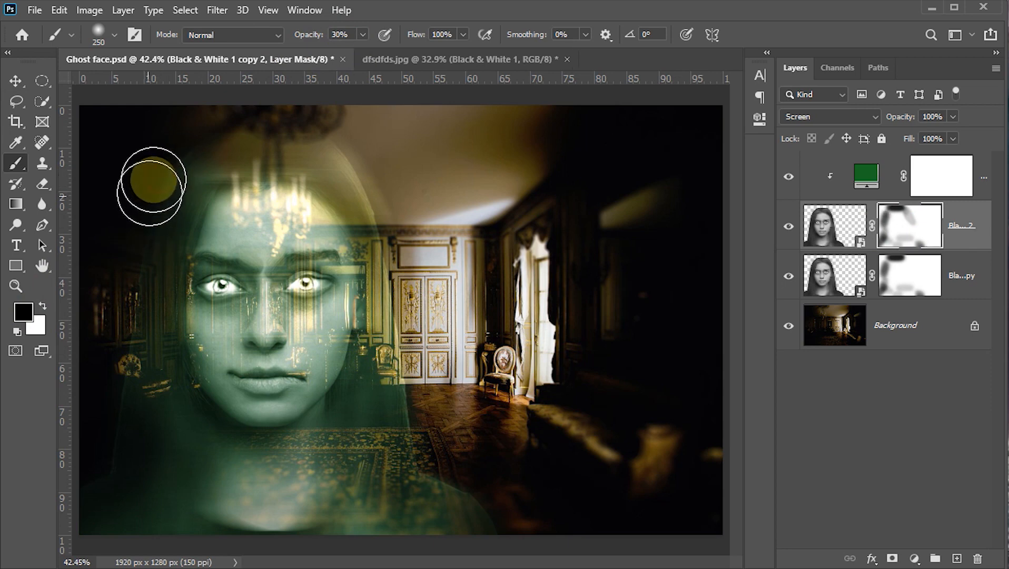
pyautogui.moveTo(159, 189); pyautogui.dragTo(145, 220)
pyautogui.press('[')
pyautogui.press('[')
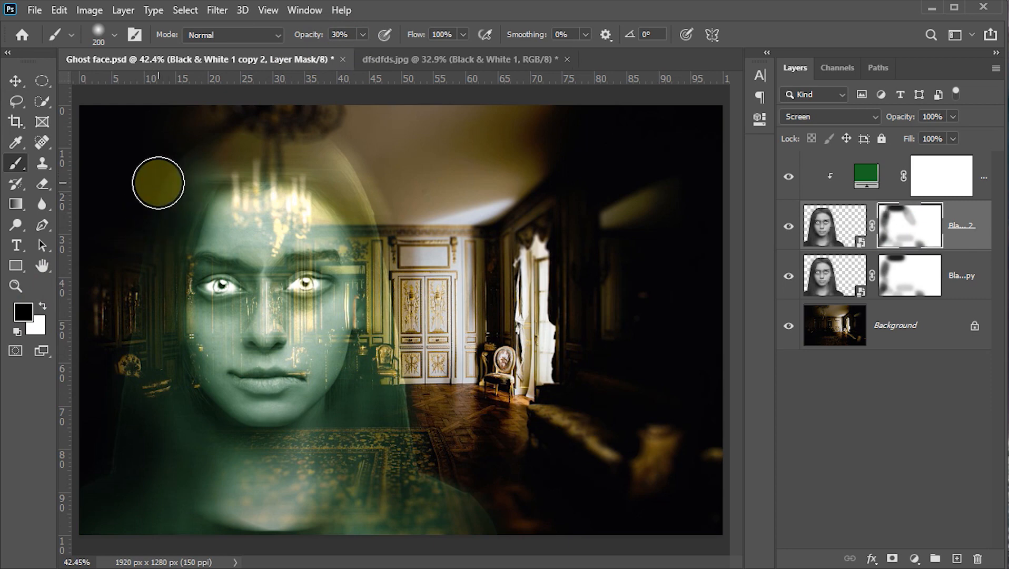
pyautogui.moveTo(165, 176); pyautogui.dragTo(138, 228)
pyautogui.moveTo(127, 386)
pyautogui.mouseDown()
pyautogui.moveTo(128, 426)
pyautogui.moveTo(129, 334)
pyautogui.mouseUp()
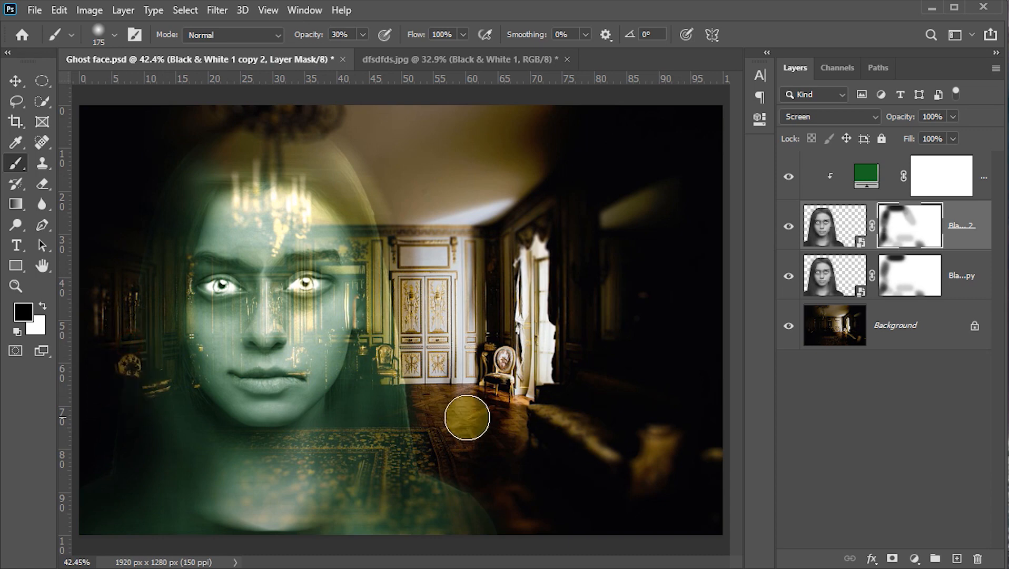
# Soften the hair edges on the doorway side and the lower shoulder and chest on the same mask with a 175 black brush at 30% opacity
pyautogui.moveTo(407, 397)
pyautogui.mouseDown()
pyautogui.moveTo(423, 414)
pyautogui.moveTo(442, 410)
pyautogui.moveTo(407, 379)
pyautogui.moveTo(419, 417)
pyautogui.mouseUp()
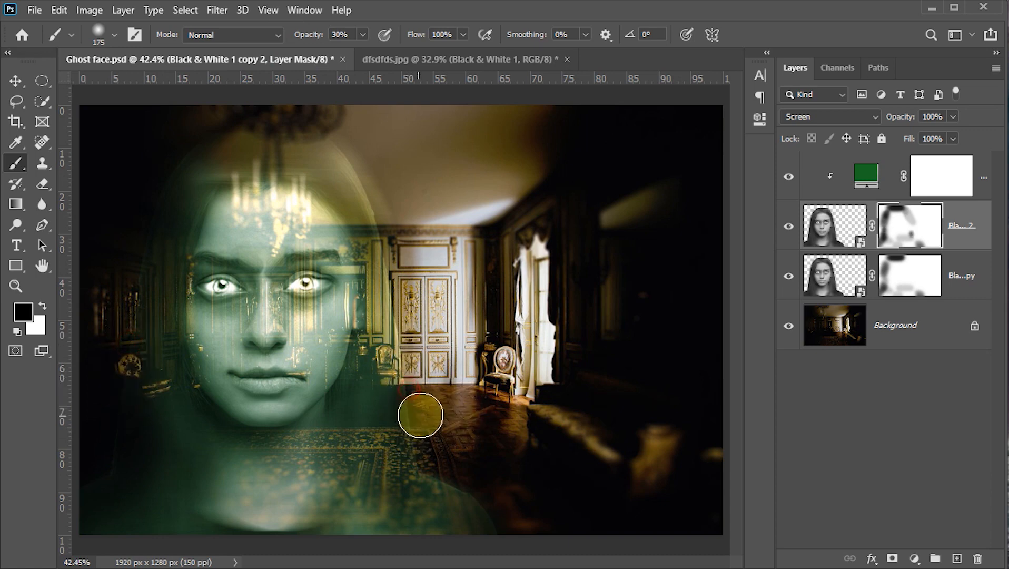
pyautogui.moveTo(371, 174)
pyautogui.mouseDown()
pyautogui.moveTo(387, 212)
pyautogui.moveTo(372, 179)
pyautogui.moveTo(390, 207)
pyautogui.moveTo(351, 156)
pyautogui.moveTo(388, 211)
pyautogui.moveTo(342, 159)
pyautogui.moveTo(385, 215)
pyautogui.mouseUp()
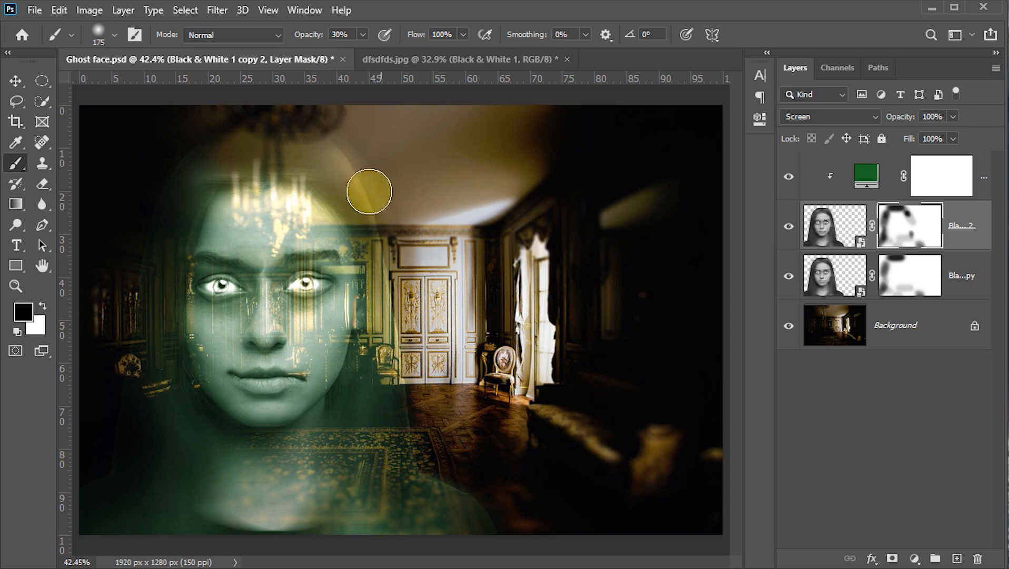
pyautogui.moveTo(448, 491)
pyautogui.mouseDown()
pyautogui.moveTo(510, 519)
pyautogui.moveTo(431, 507)
pyautogui.moveTo(469, 521)
pyautogui.mouseUp()
pyautogui.moveTo(309, 520)
pyautogui.mouseDown()
pyautogui.moveTo(272, 520)
pyautogui.moveTo(379, 526)
pyautogui.mouseUp()
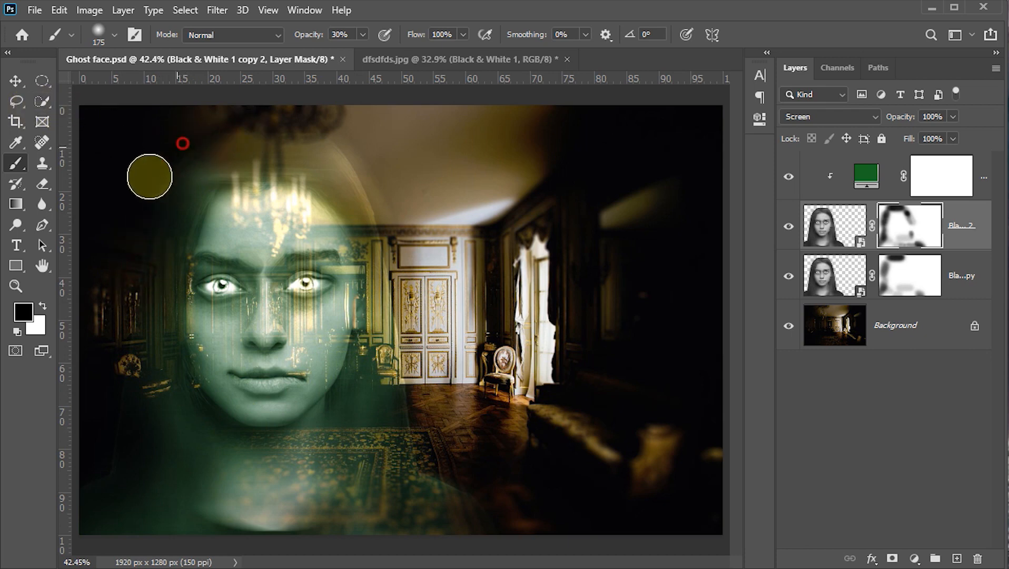
pyautogui.click(13, 80)
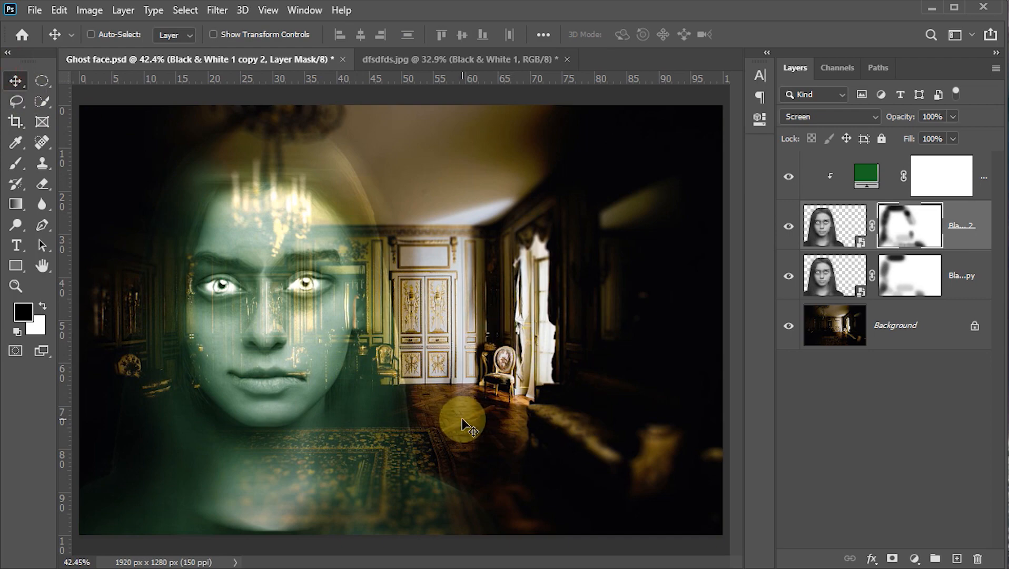
# Hide the interface panels and enlarge the composite to about 48% to examine the ghost's blending with the room
pyautogui.hotkey('shift', 'Tab')
pyautogui.press('Tab')
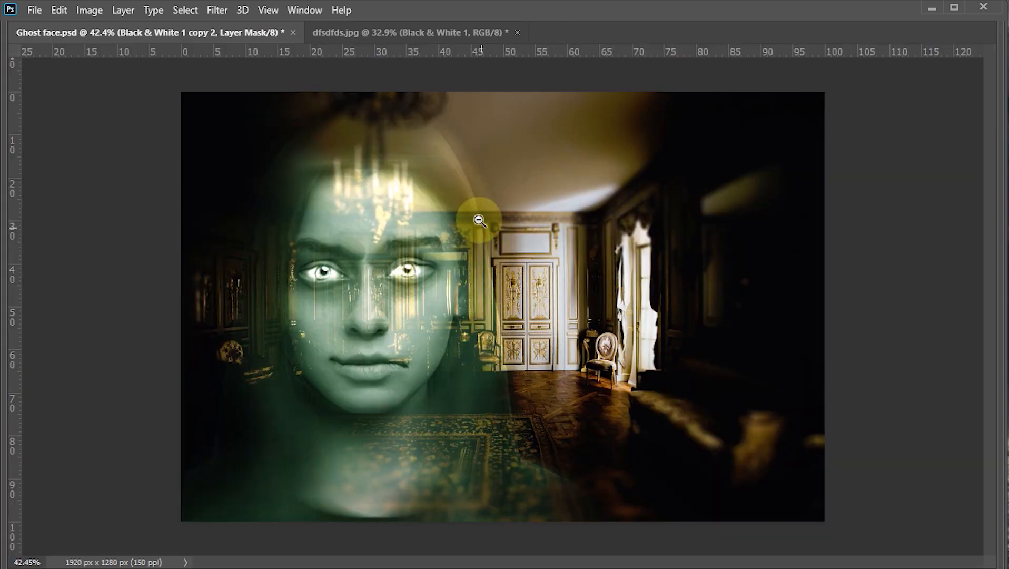
pyautogui.moveTo(480, 226); pyautogui.dragTo(489, 270)
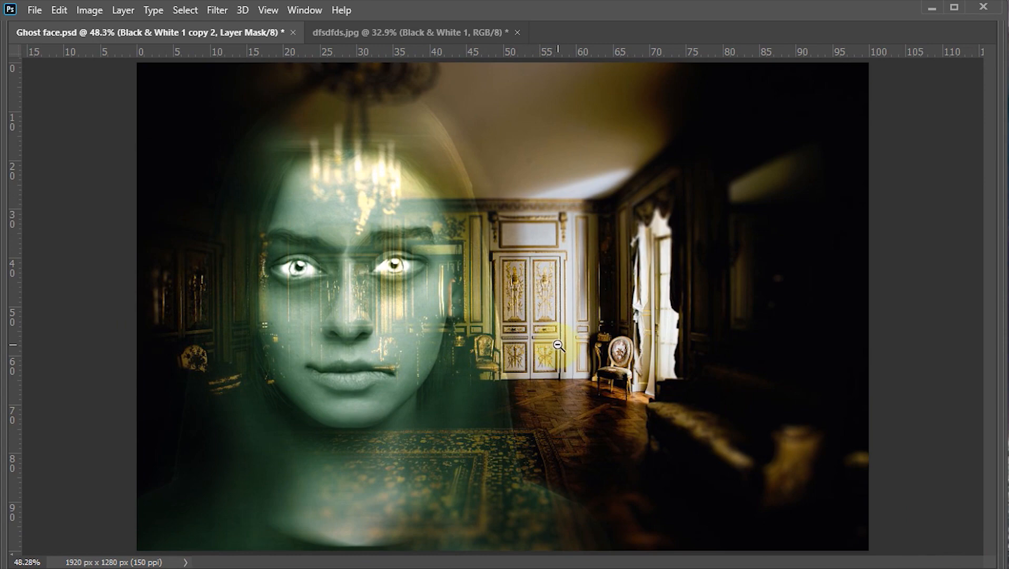
pyautogui.click(677, 418)
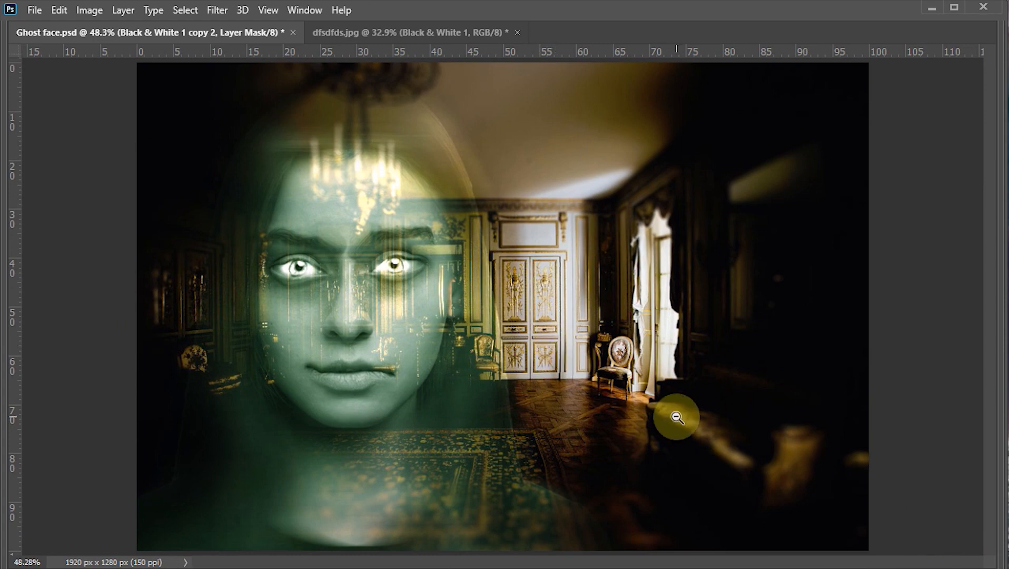